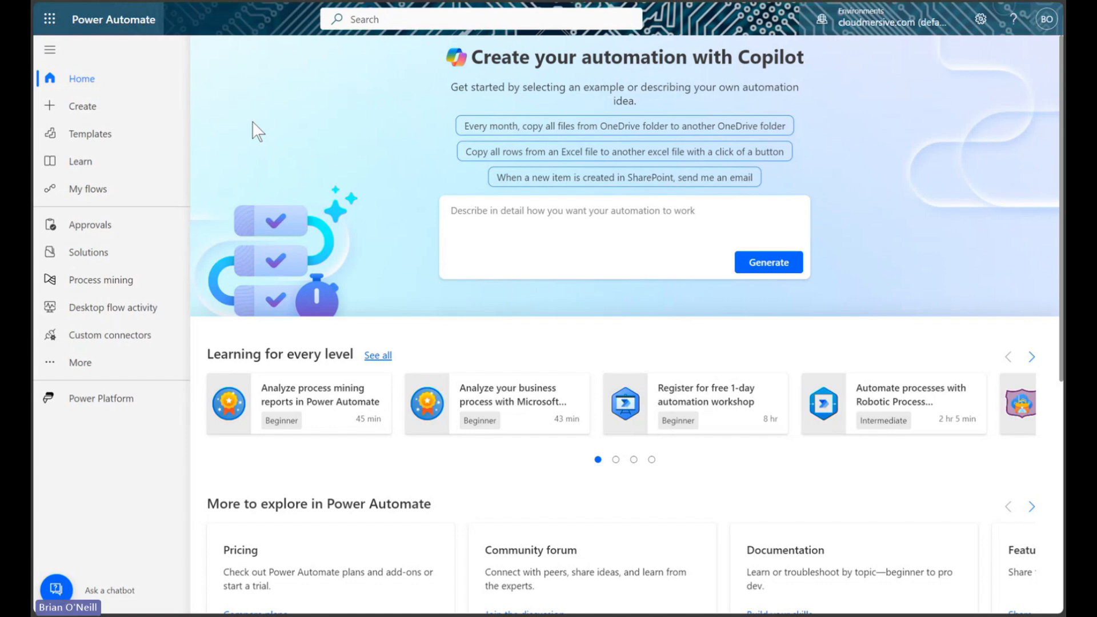
Create an unnamed instant cloud flow from blank with the "Manually trigger a flow" trigger.
left_click(111, 110)
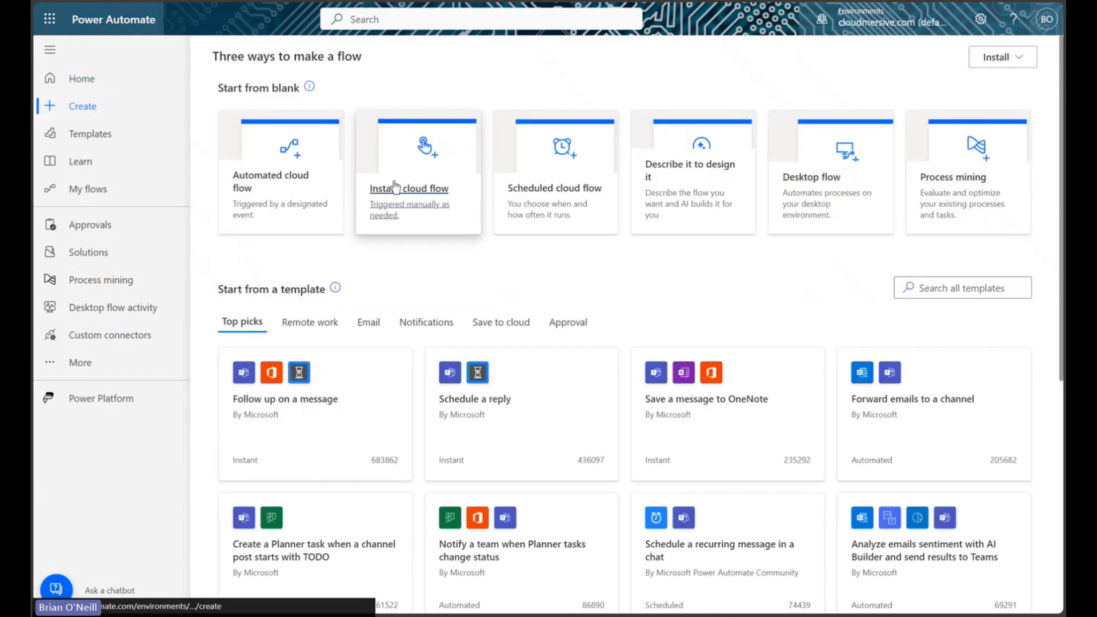
left_click(421, 153)
left_click(607, 239)
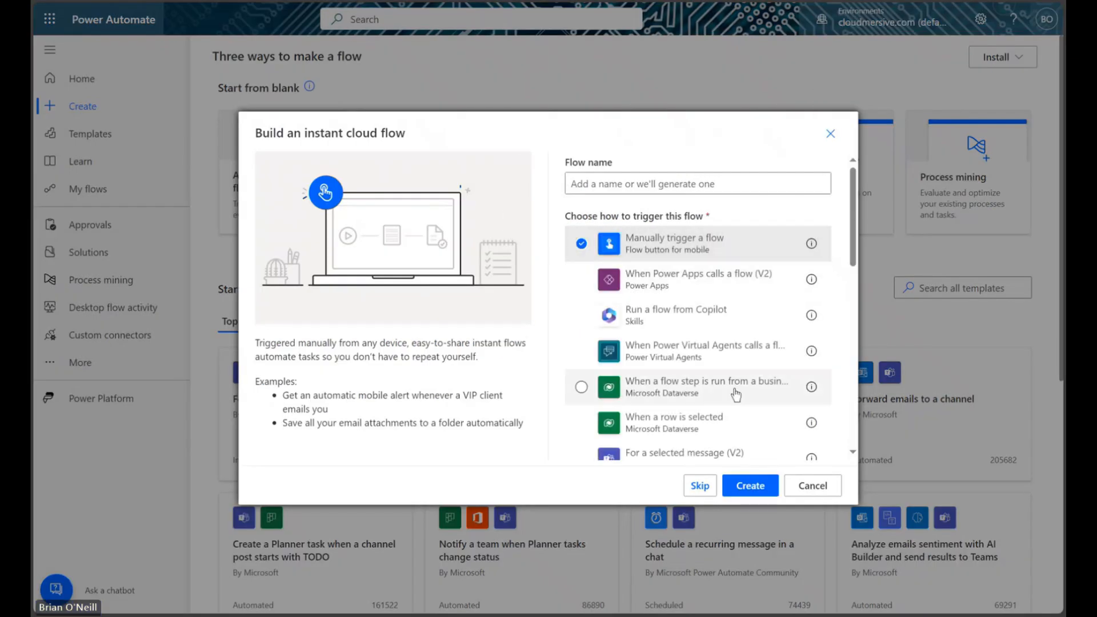
left_click(750, 485)
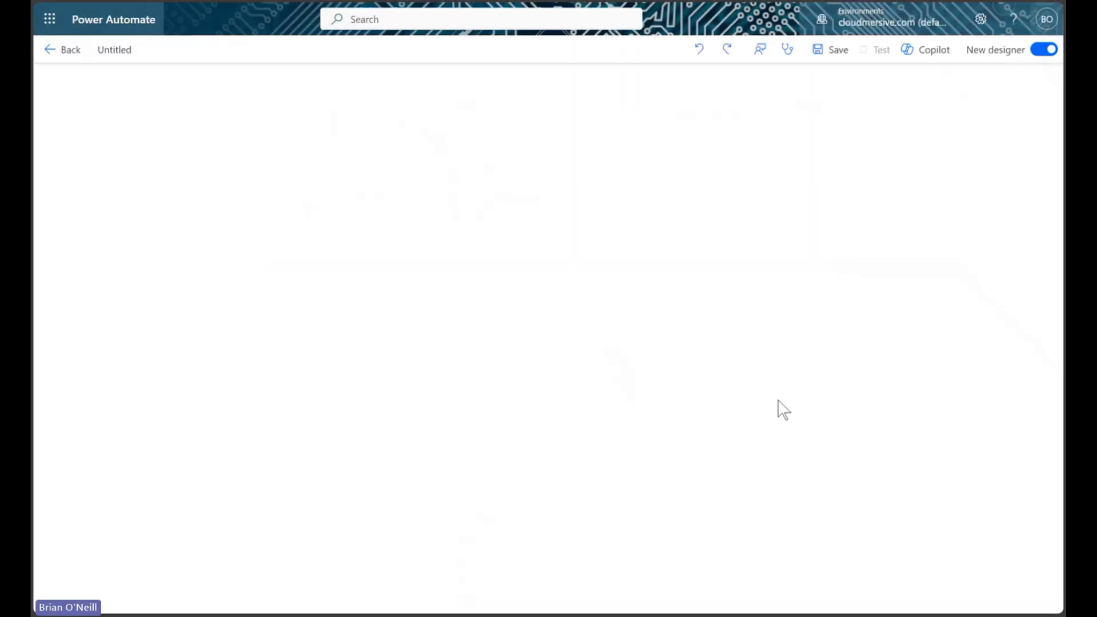
Add a SharePoint Get file content action after the trigger, using the TestTeam site and Company 3 Financials.xlsx from Excel File Folder.
left_click_drag(792, 324, 737, 204)
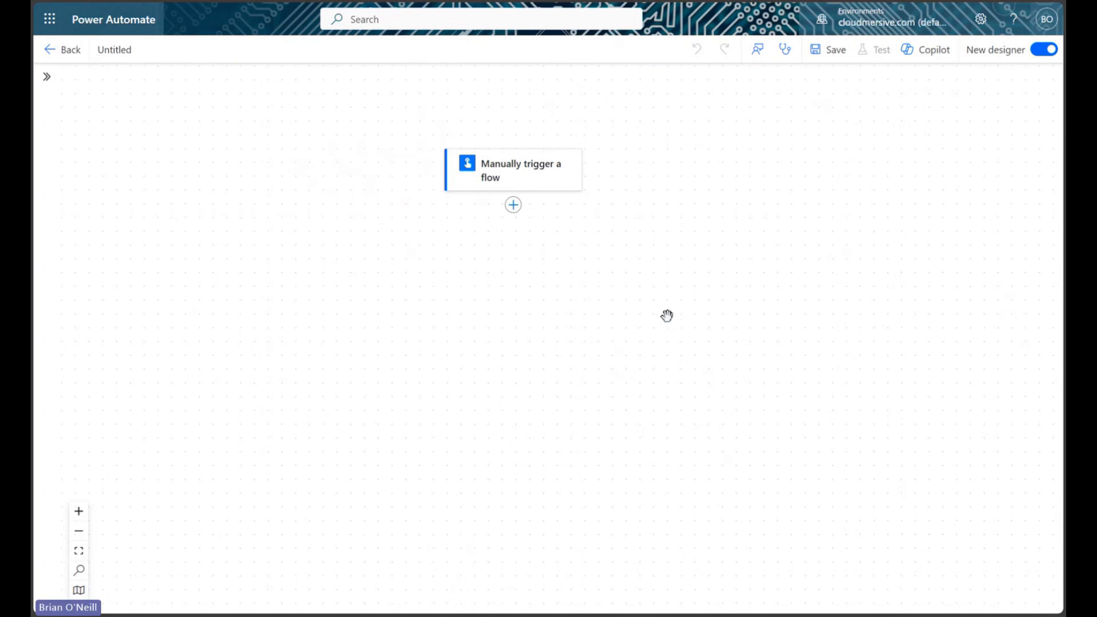
left_click(514, 205)
left_click(544, 211)
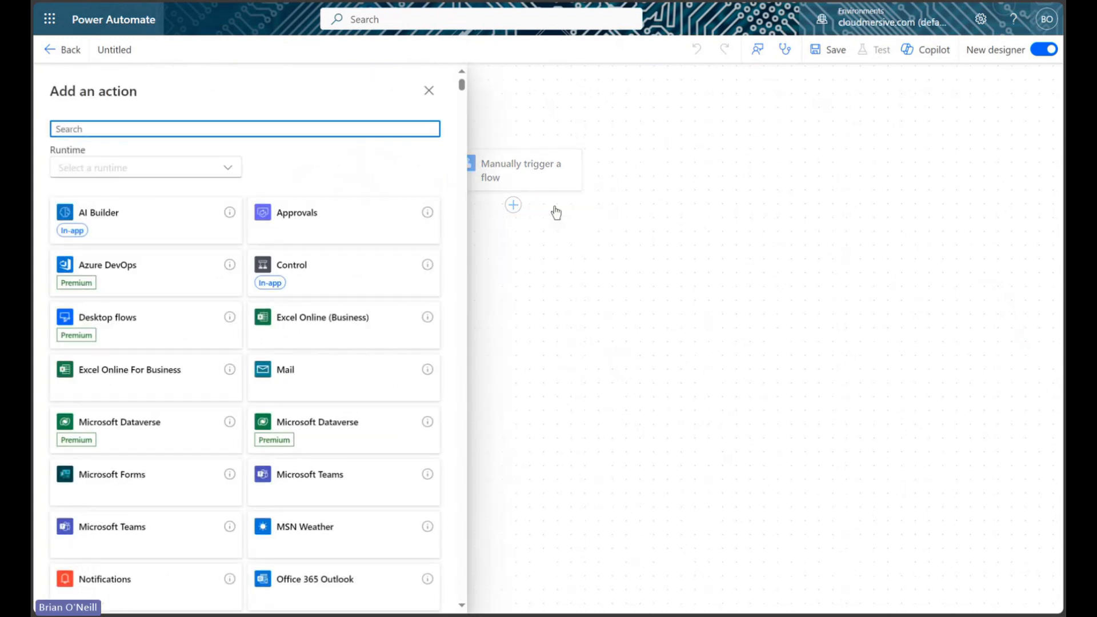
type("Get tile content")
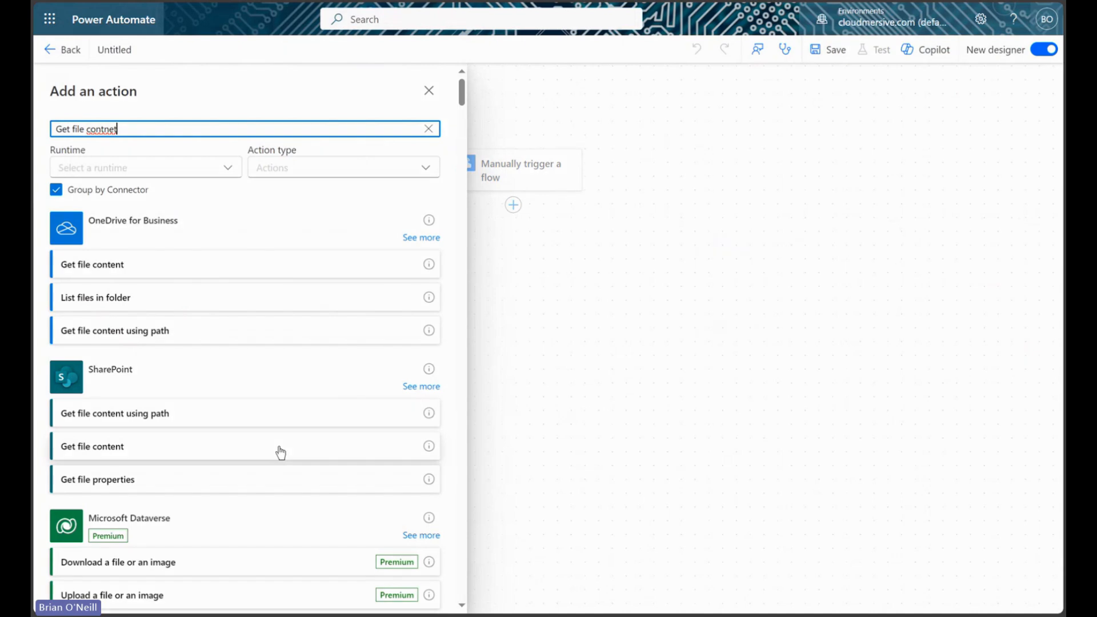
left_click(280, 449)
left_click(444, 224)
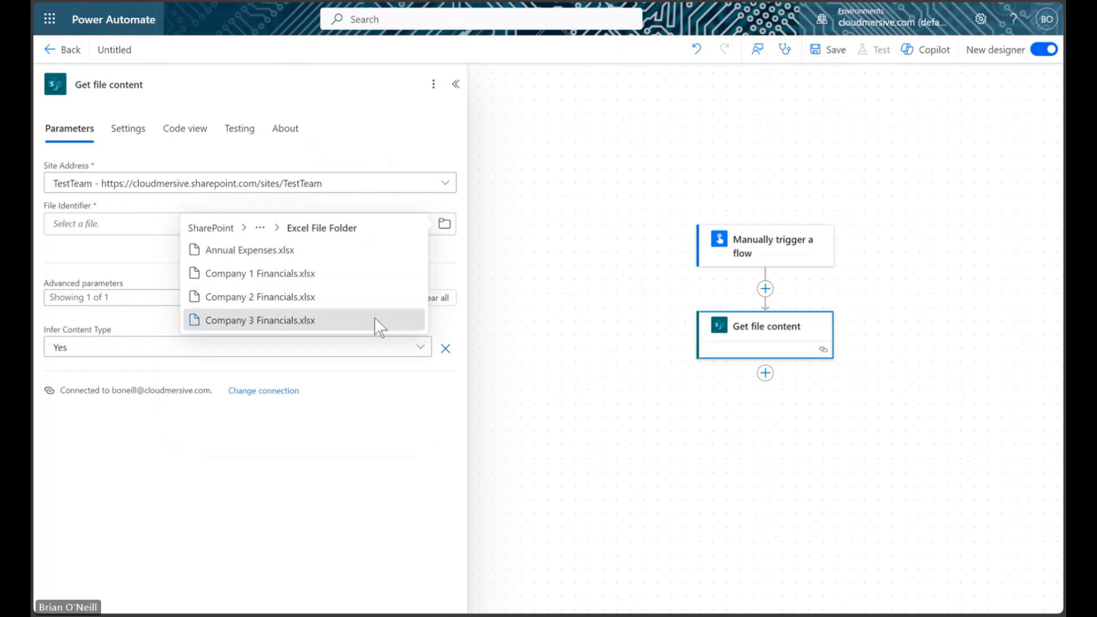
left_click(376, 323)
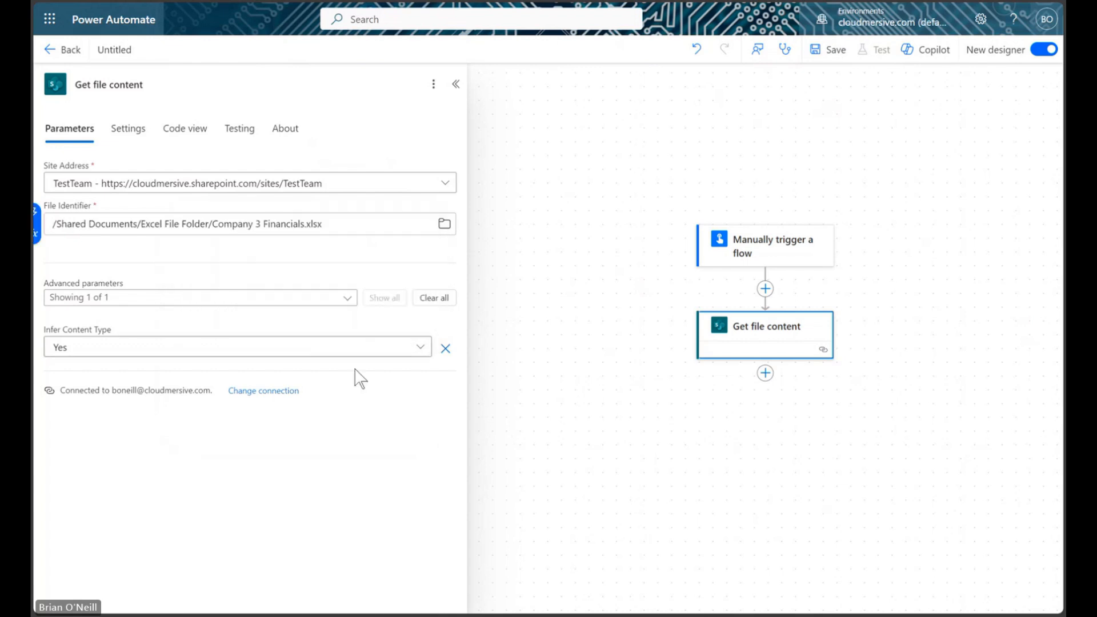
Add a second SharePoint Get file content action below the first, using the TestTeam site and Annual Expenses.xlsx from Excel File Folder.
left_click(765, 373)
left_click(802, 375)
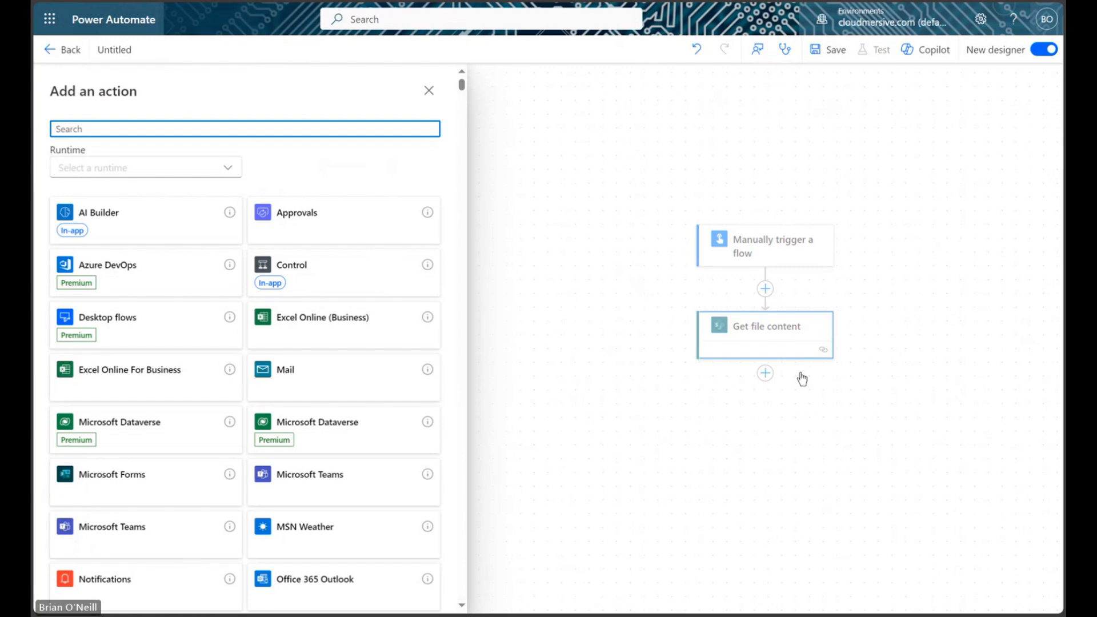
type("Get file content")
left_click(336, 445)
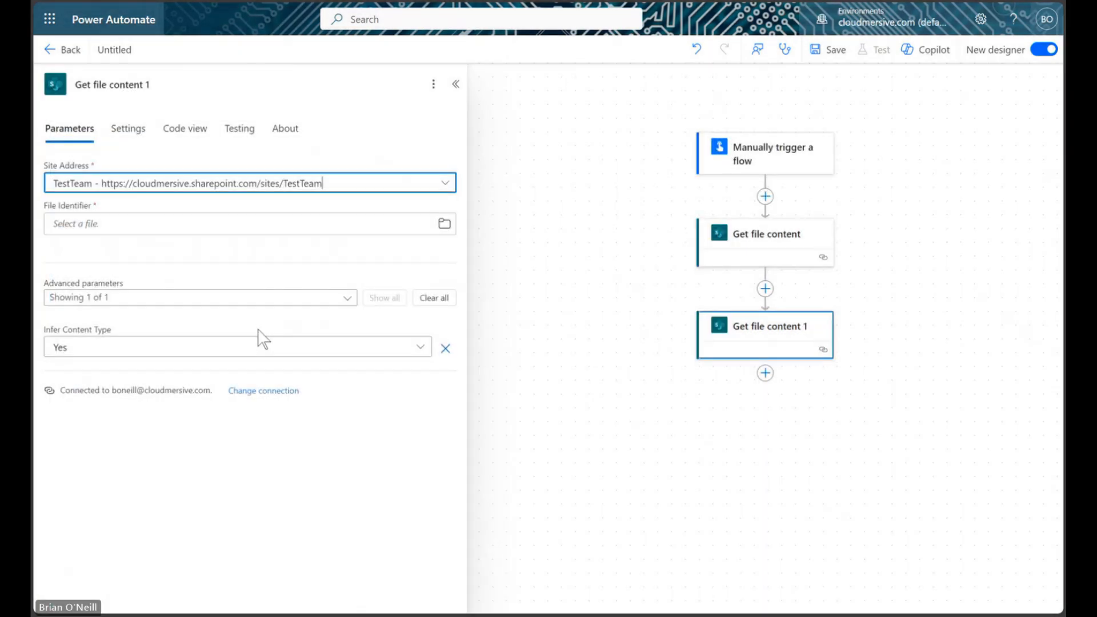
left_click(437, 223)
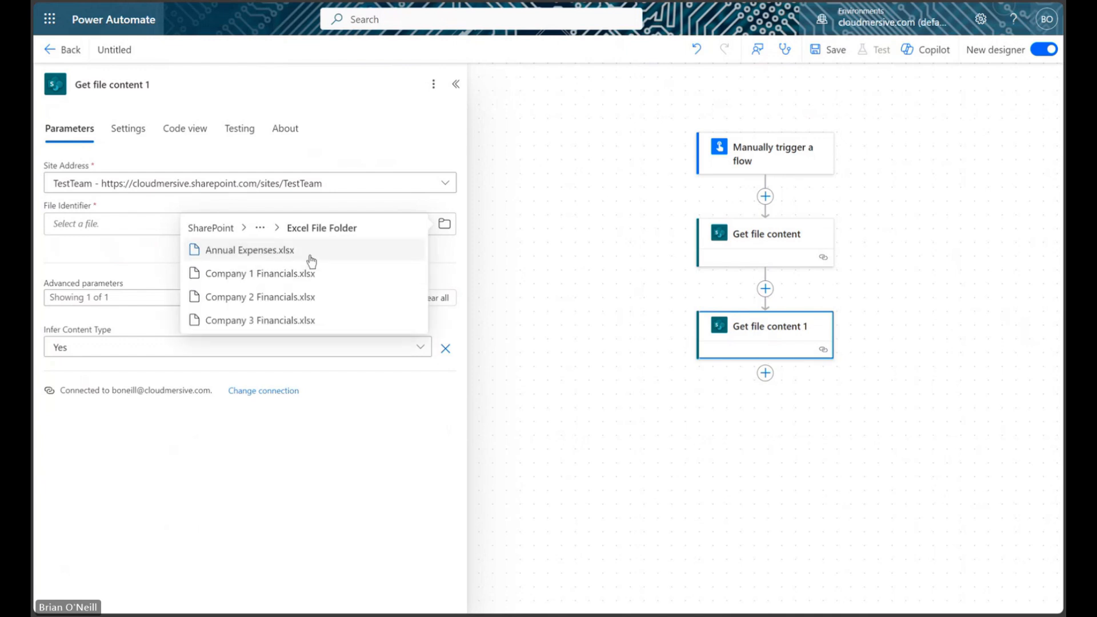
left_click(311, 255)
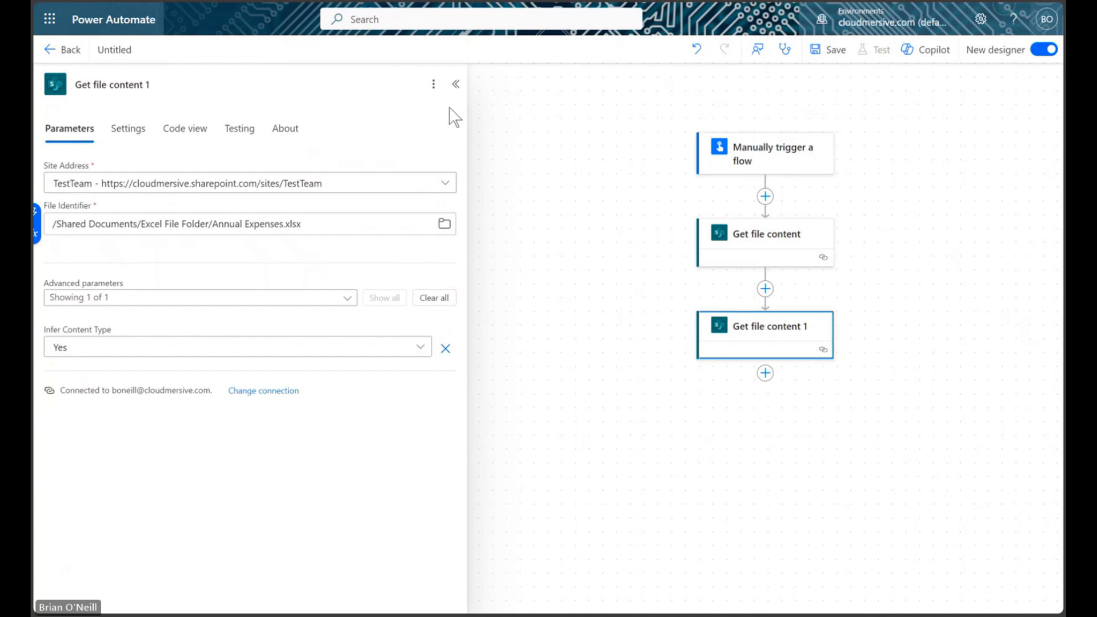
left_click(456, 85)
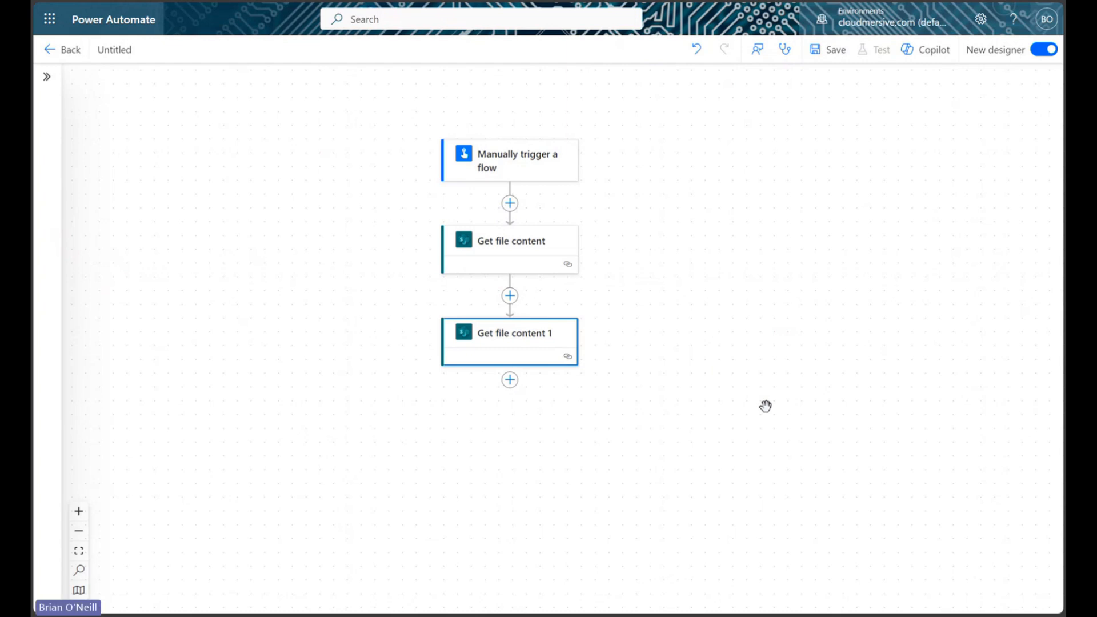
Add the Cloudmersive Document Conversion action "Split a single Excel XLSX into Separate Worksheets" at the end of the flow.
left_click(510, 380)
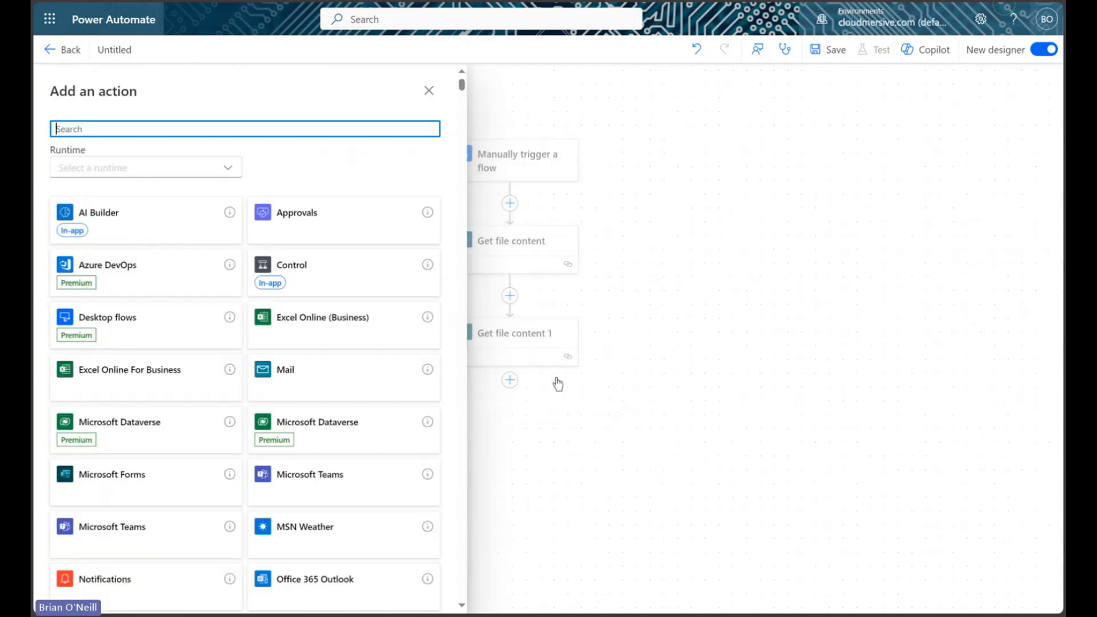
type("Cloudmersive")
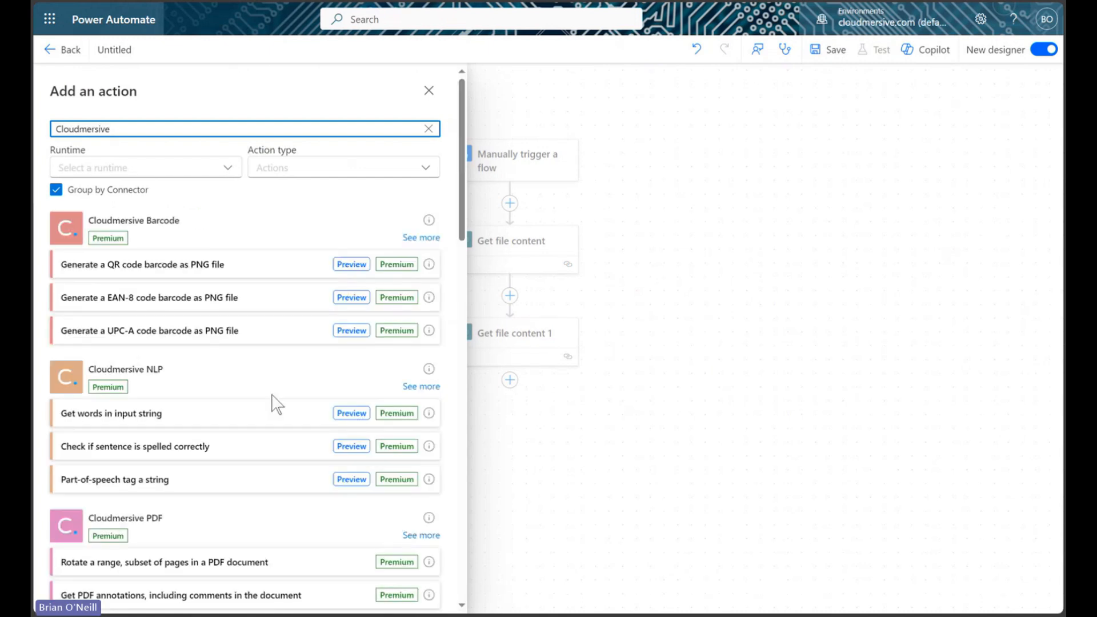
scroll(272, 403, "down", 10)
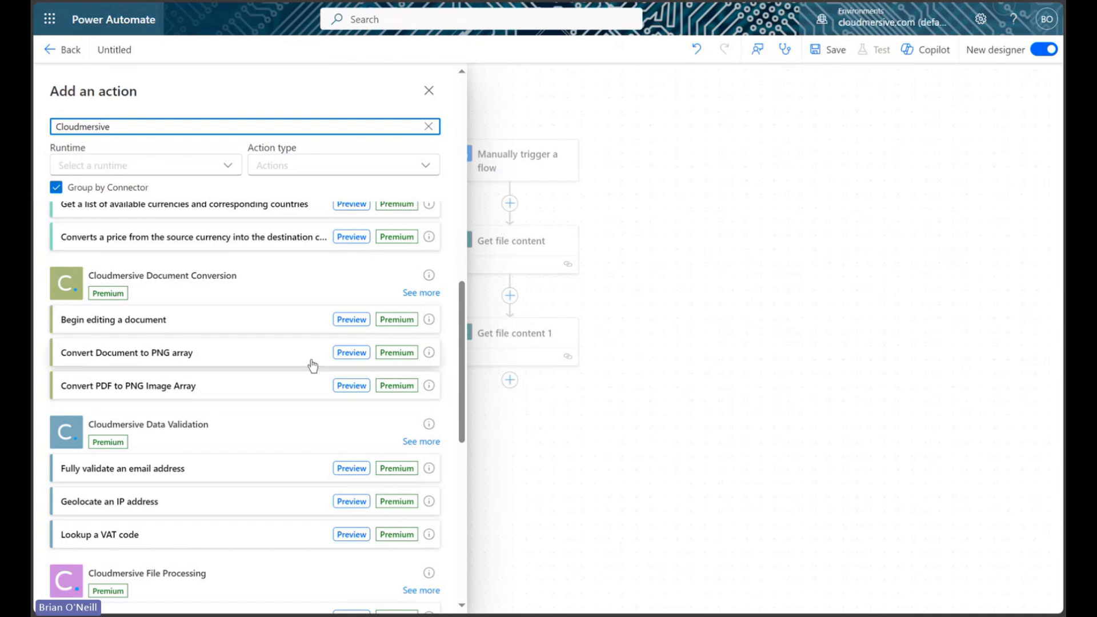
left_click(423, 293)
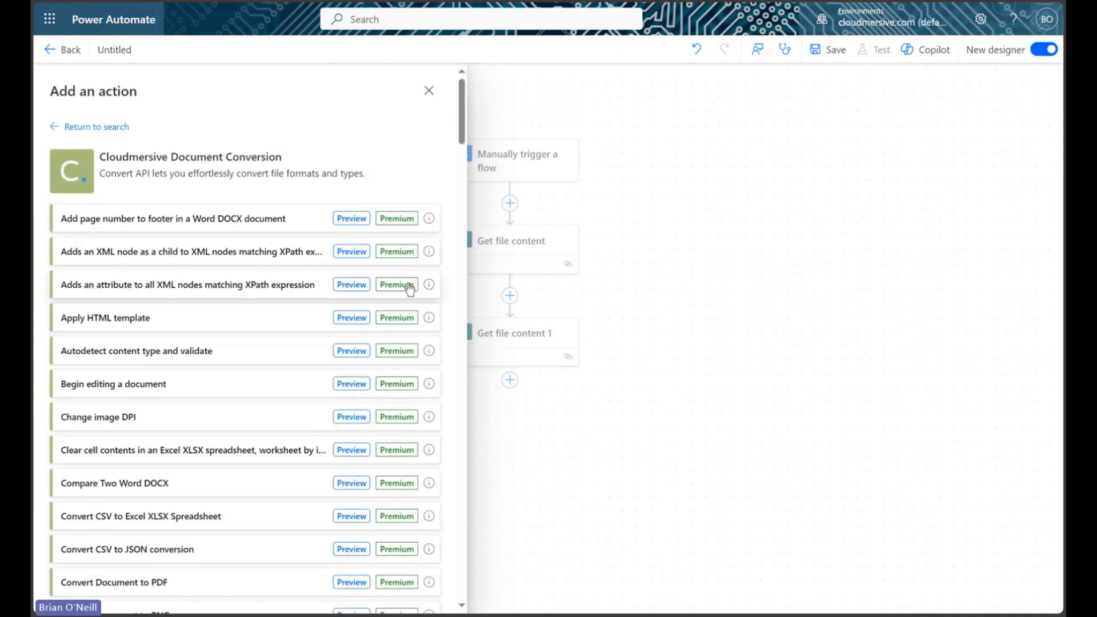
key("ctrl+f")
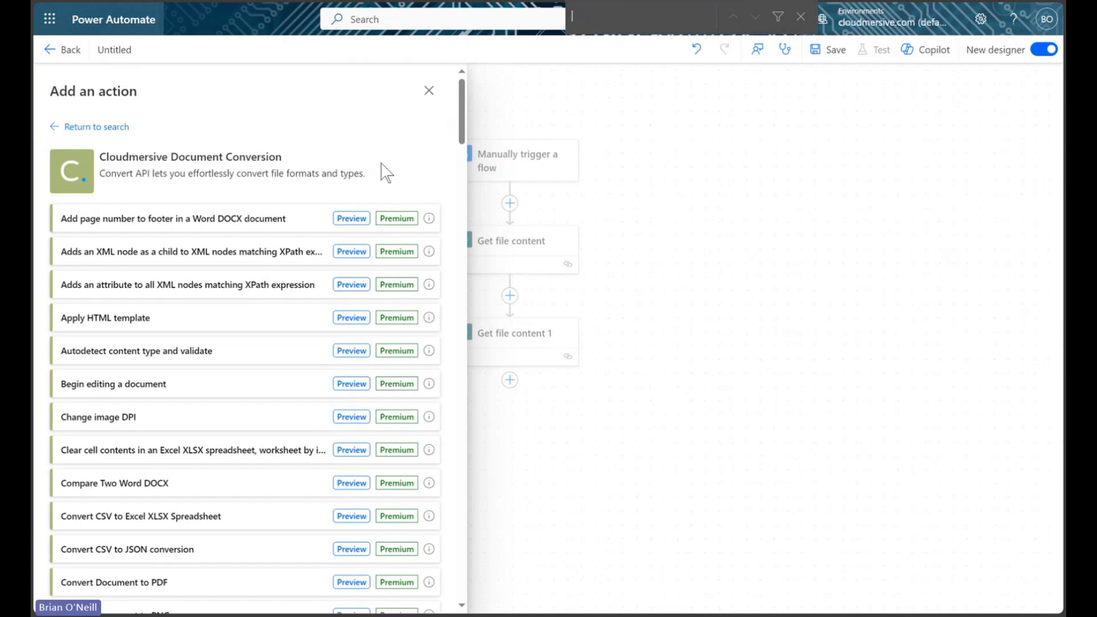
type("split a single excel")
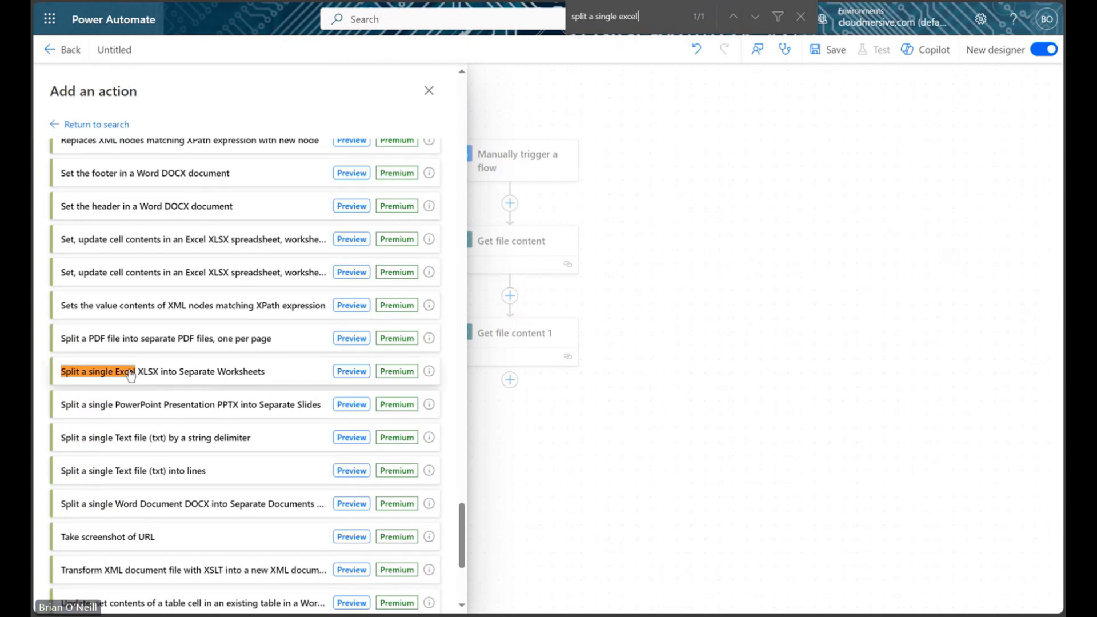
left_click(197, 378)
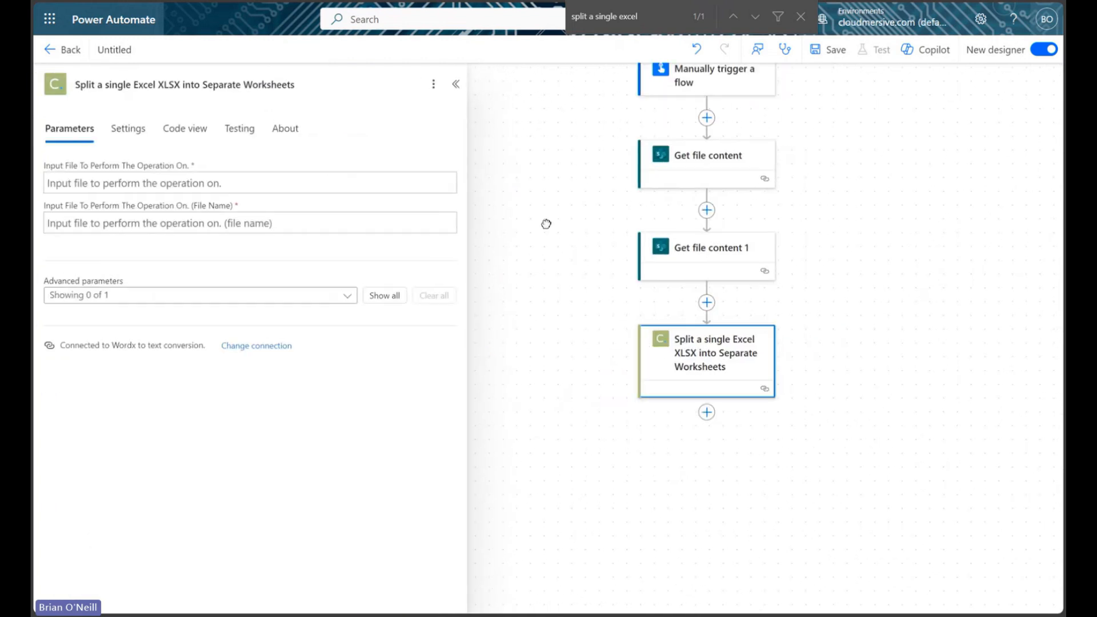
left_click(801, 17)
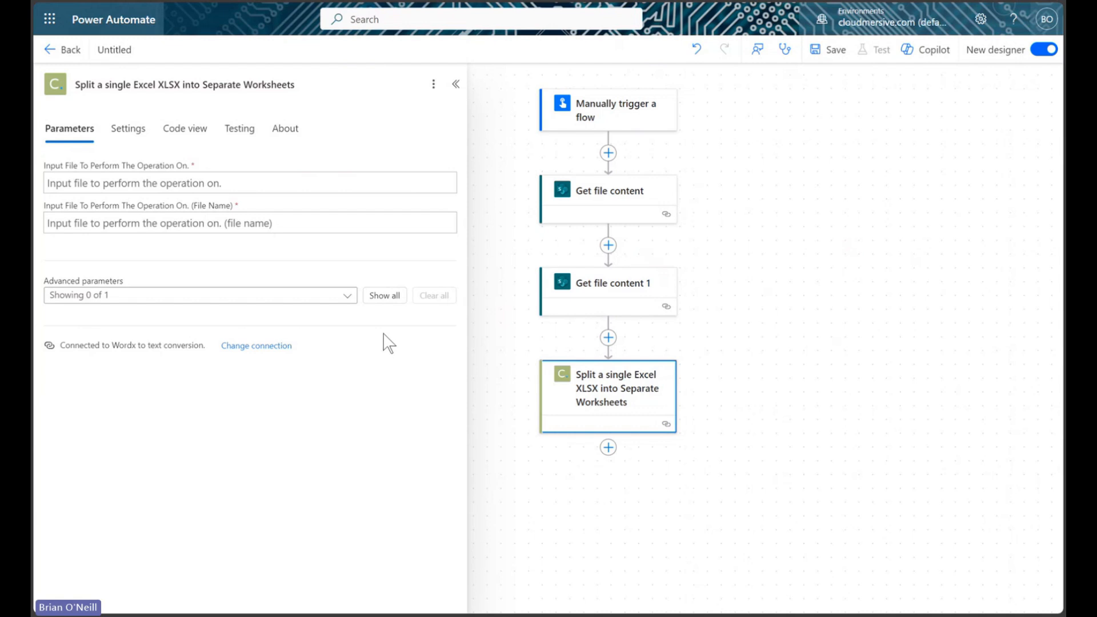
Set the split action's input file to the File Content dynamic value and its file name to file.xlsx.
left_click(235, 174)
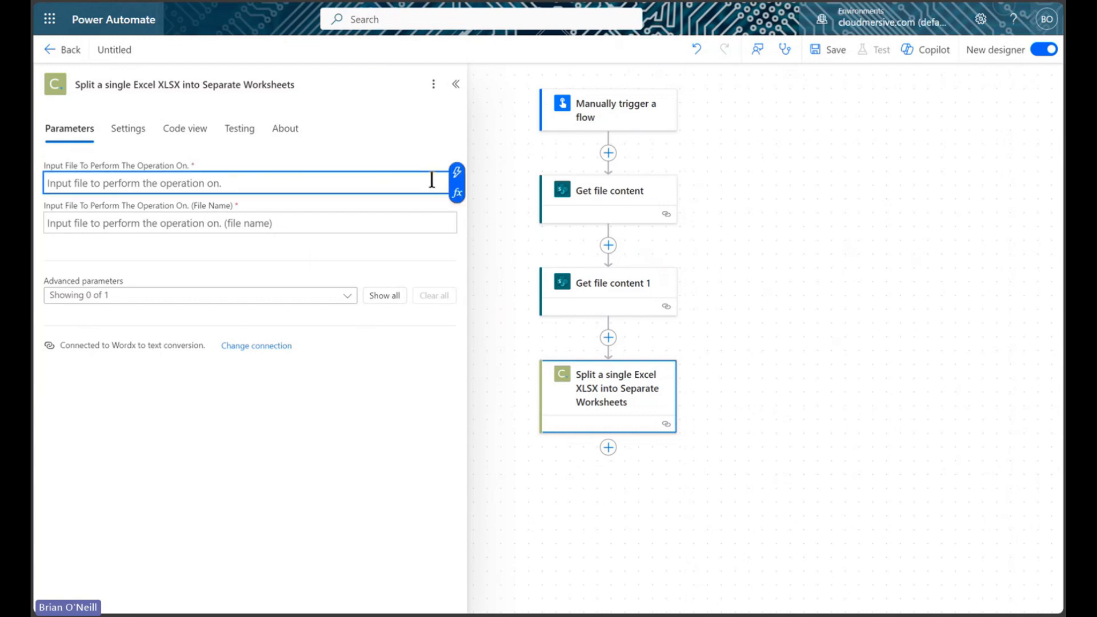
left_click(457, 173)
left_click(513, 327)
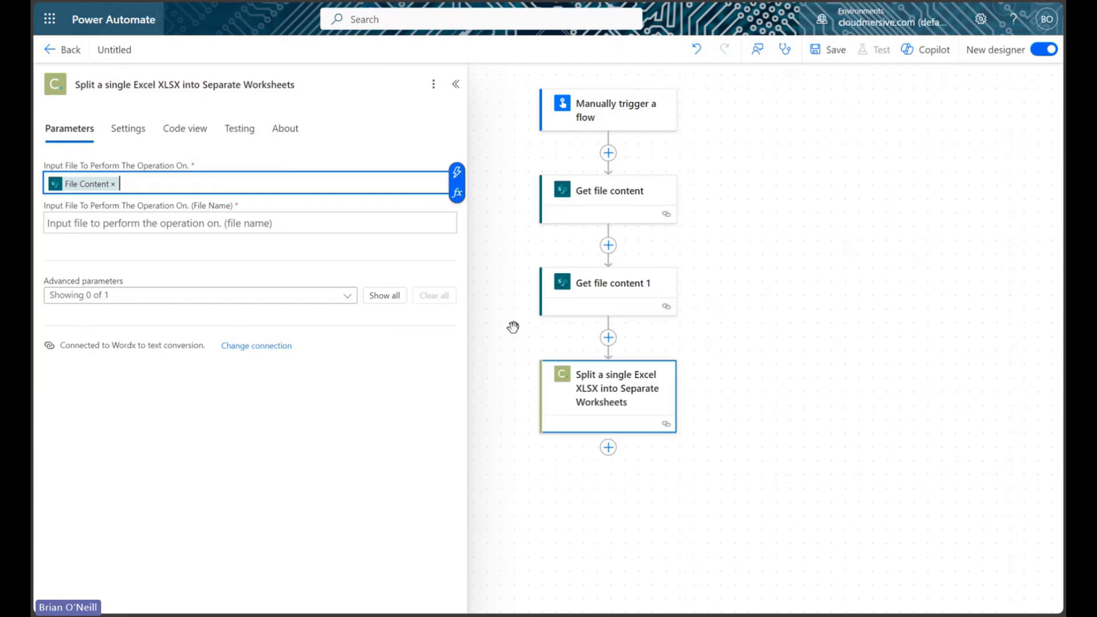
left_click(239, 223)
type("fil")
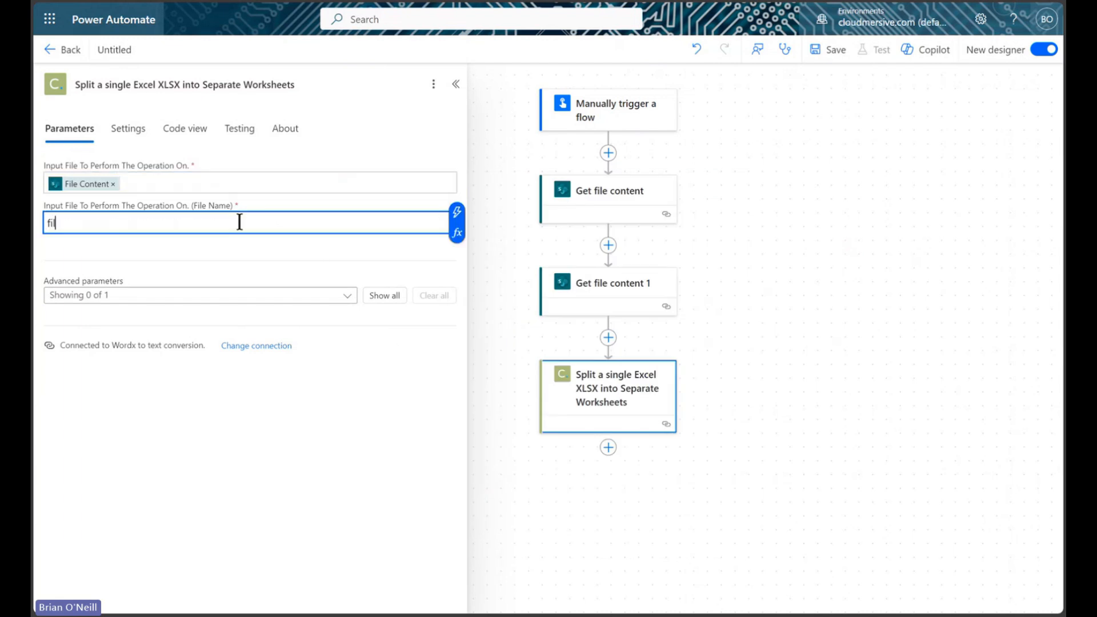
type("e.xlsx")
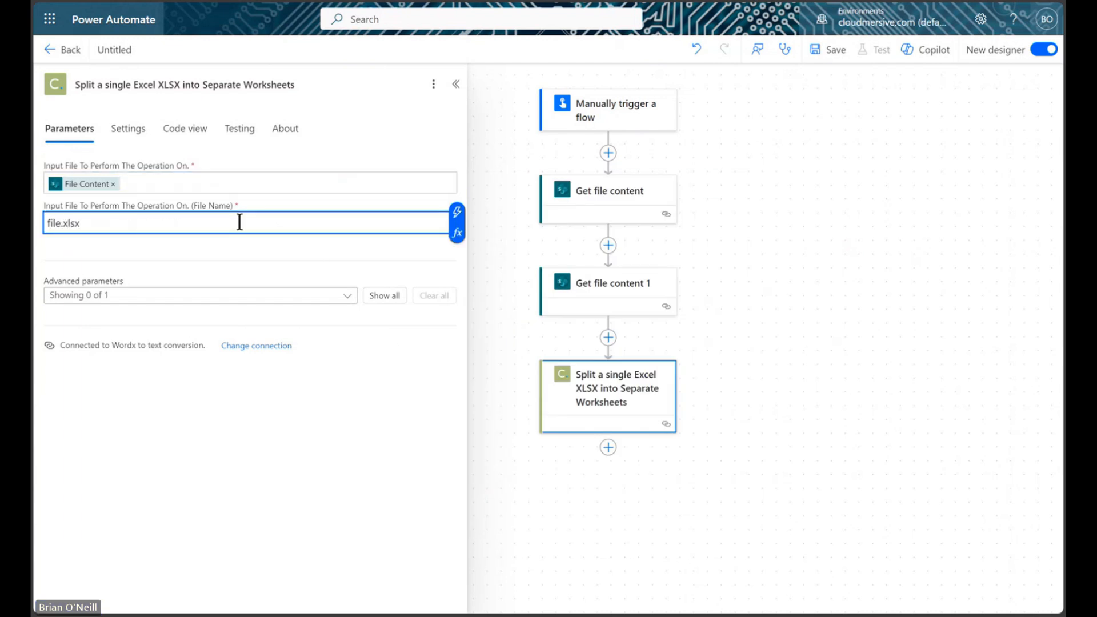
left_click(253, 262)
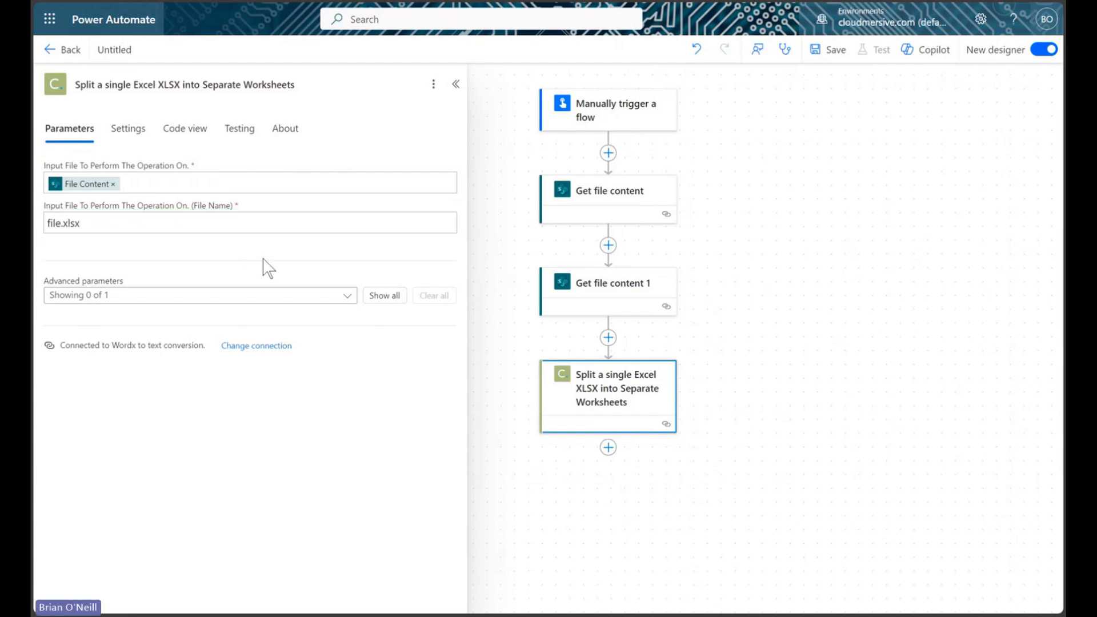
Show the split action's advanced parameter and set returning each worksheet's contents directly to Yes.
left_click(378, 296)
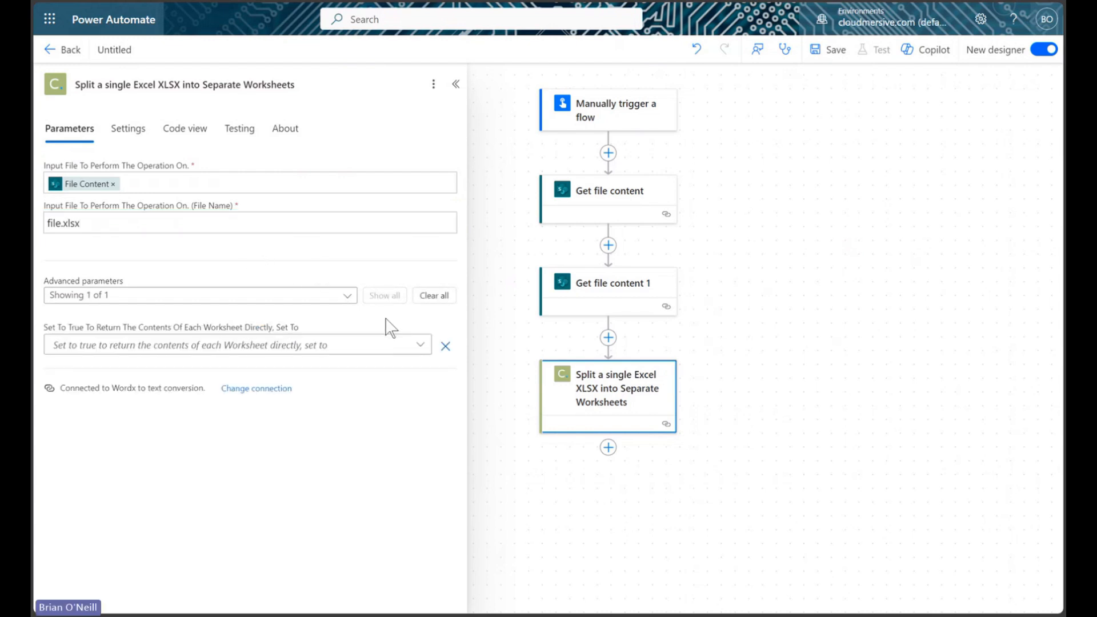
left_click_drag(45, 333, 316, 341)
left_click(421, 349)
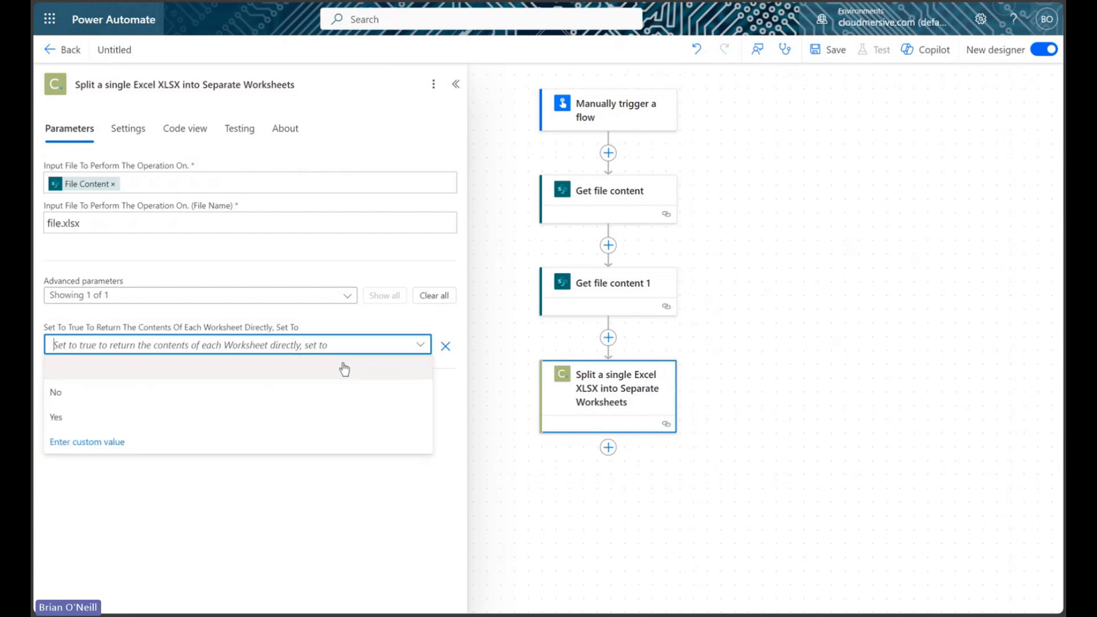
left_click(300, 419)
left_click(391, 422)
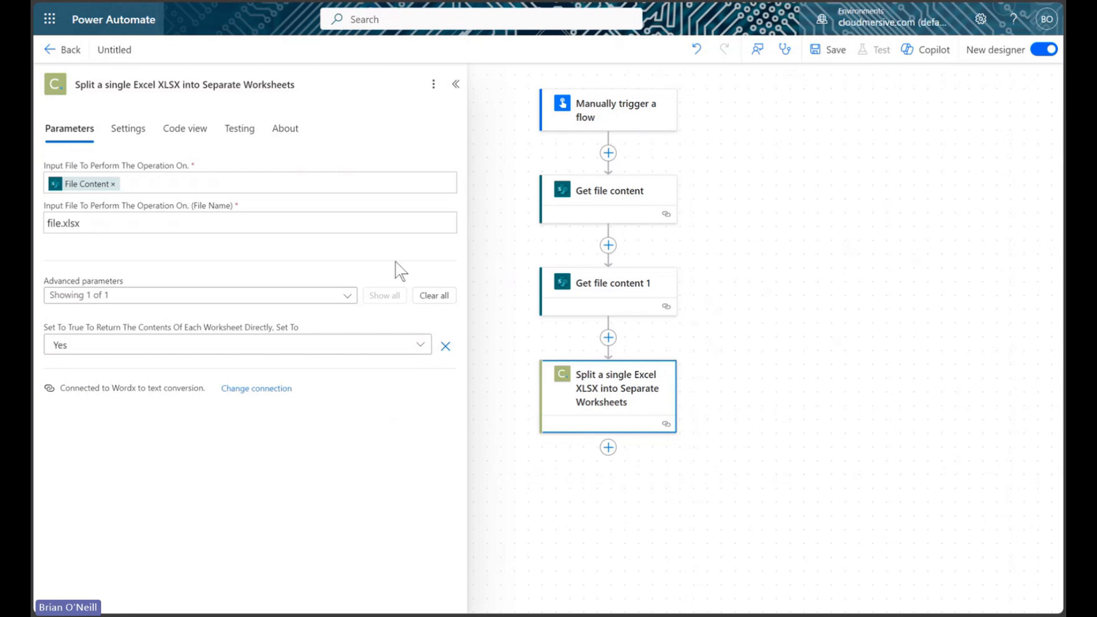
left_click(456, 84)
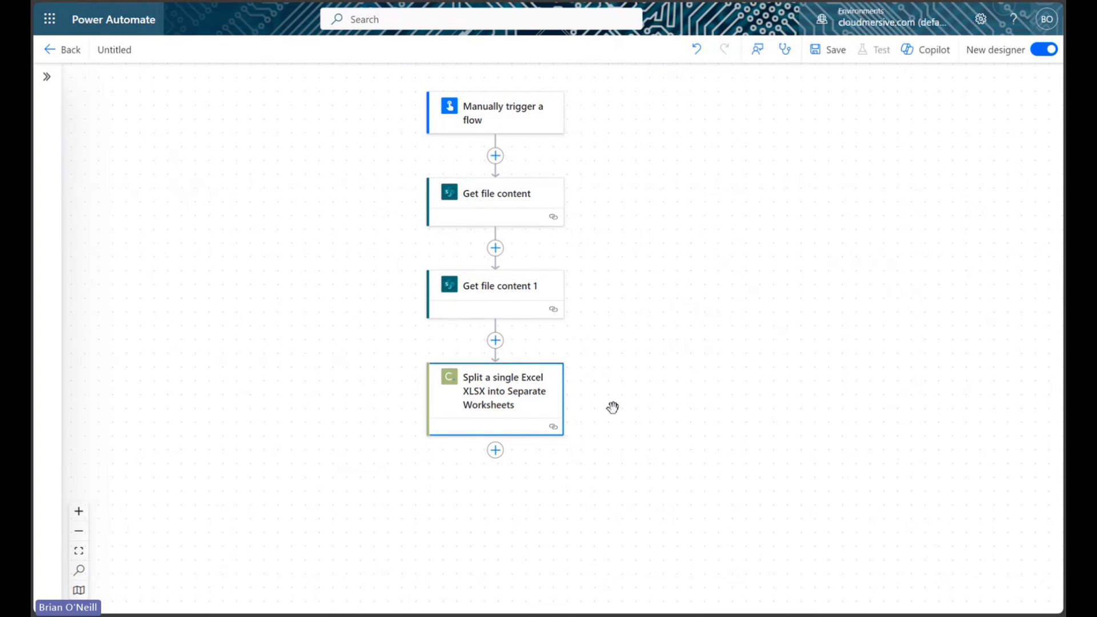
Add the Cloudmersive Document Conversion action "Merge Two Excel XLSX Together" below the split action at the end of the flow.
left_click(495, 451)
left_click(542, 453)
type("Cloudmersive")
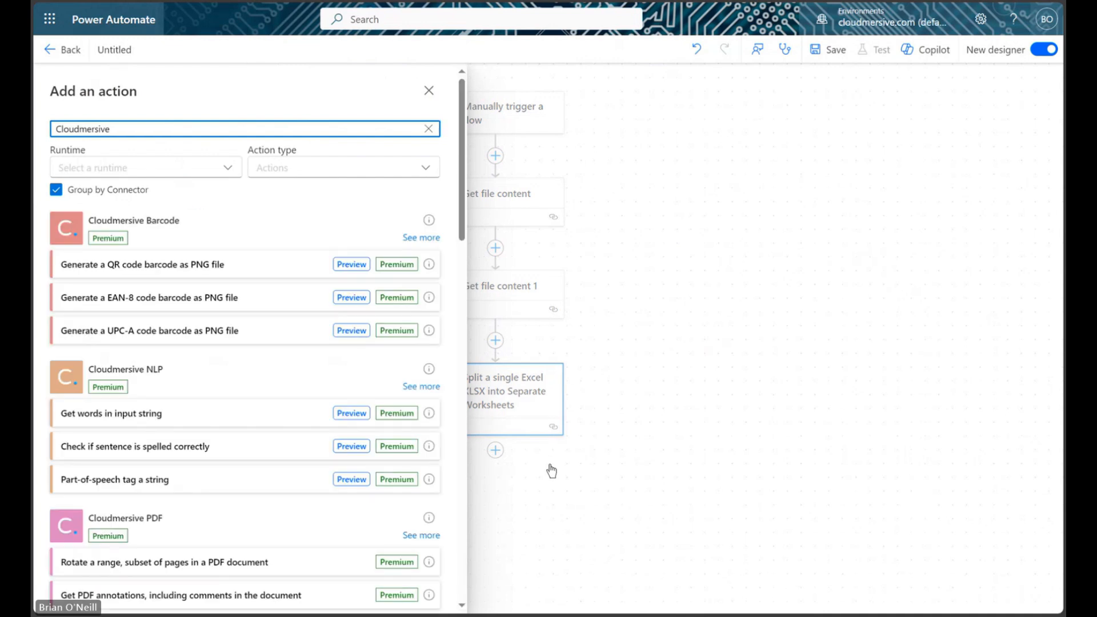
scroll(349, 459, "down", 5)
scroll(348, 459, "down", 4)
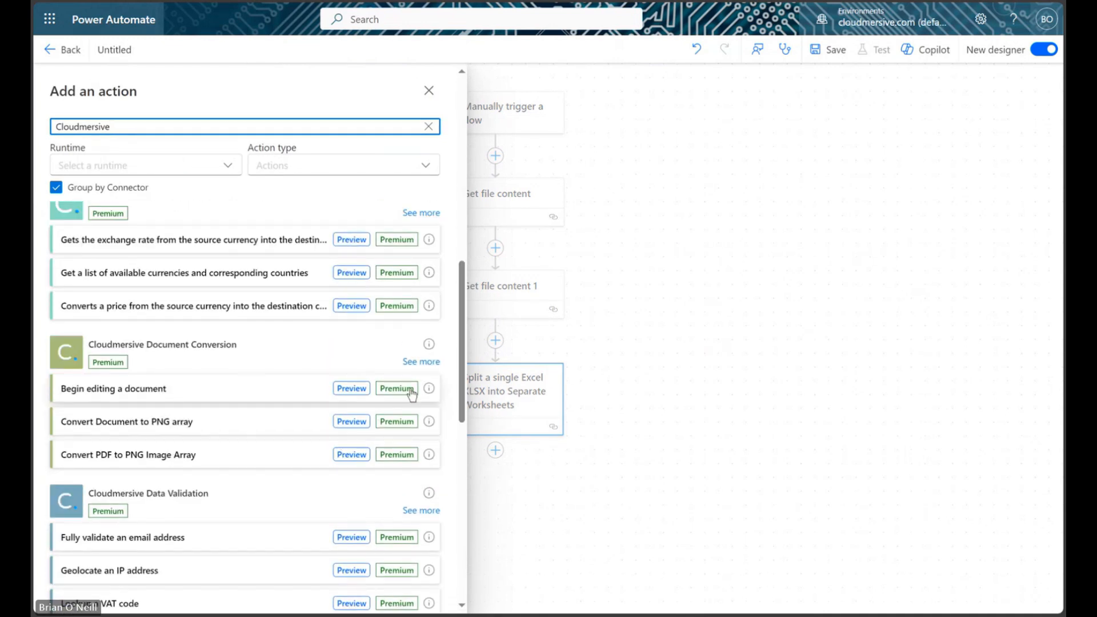
left_click(421, 362)
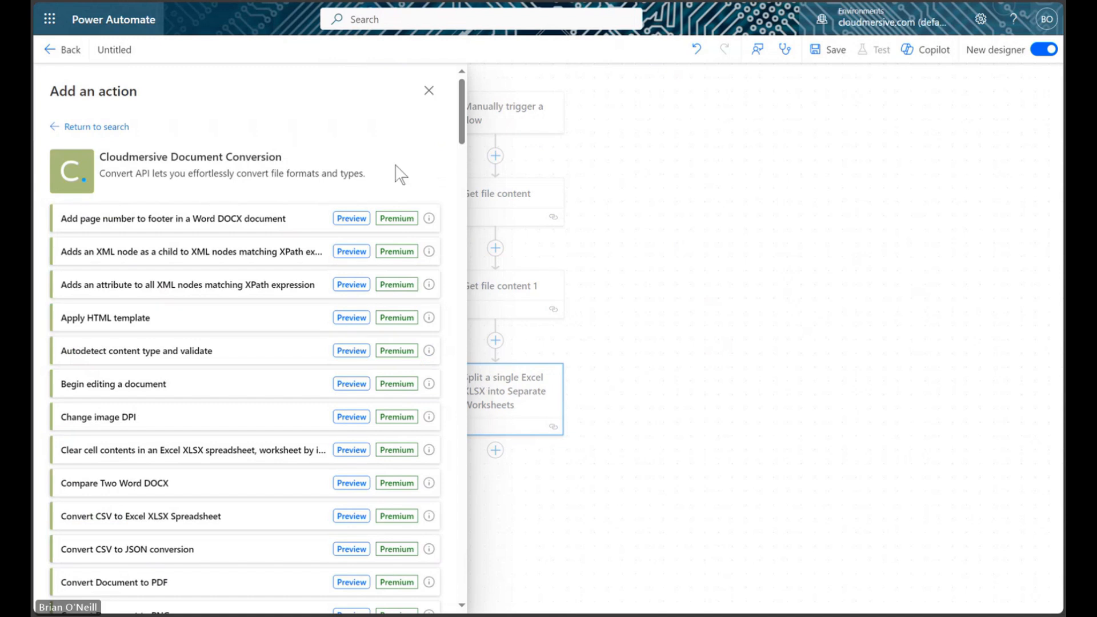
key("ctrl+f")
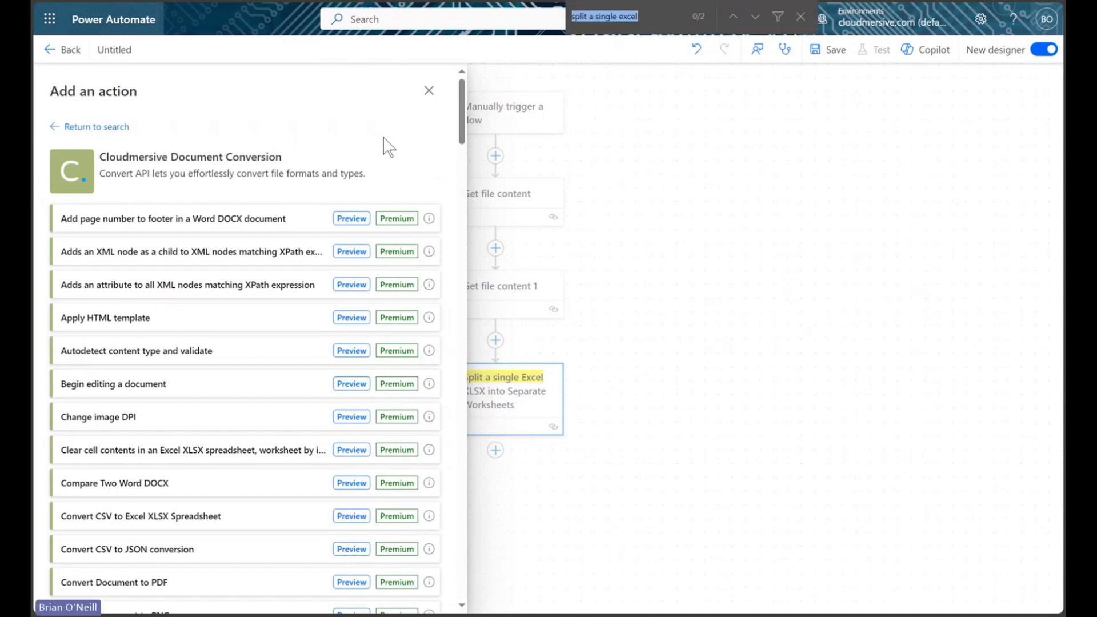
type("merge two excel")
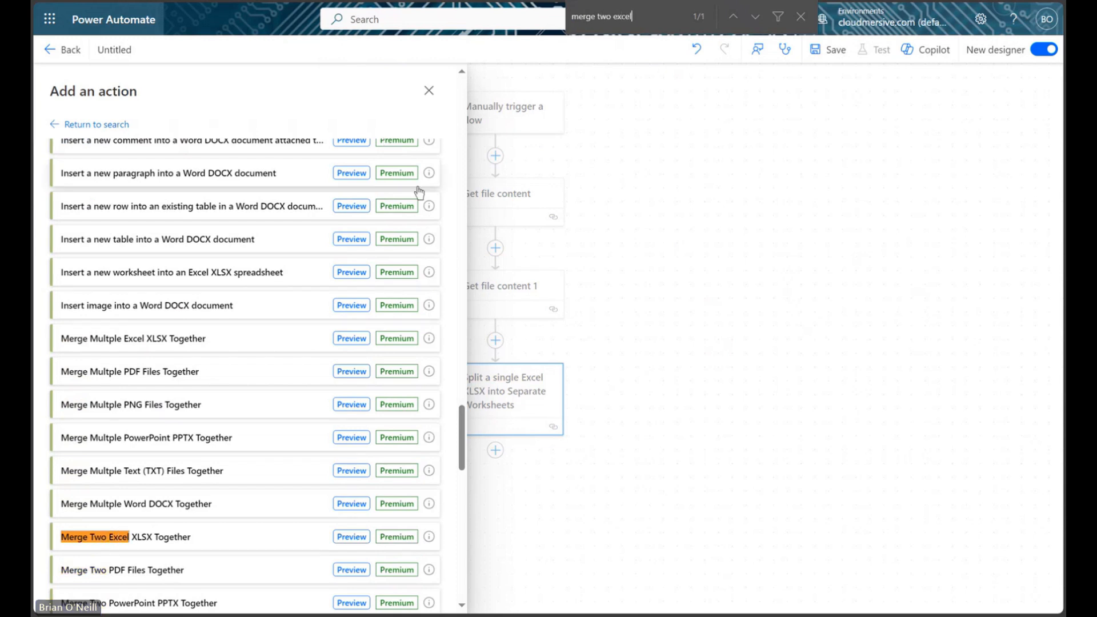
scroll(291, 309, "down", 3)
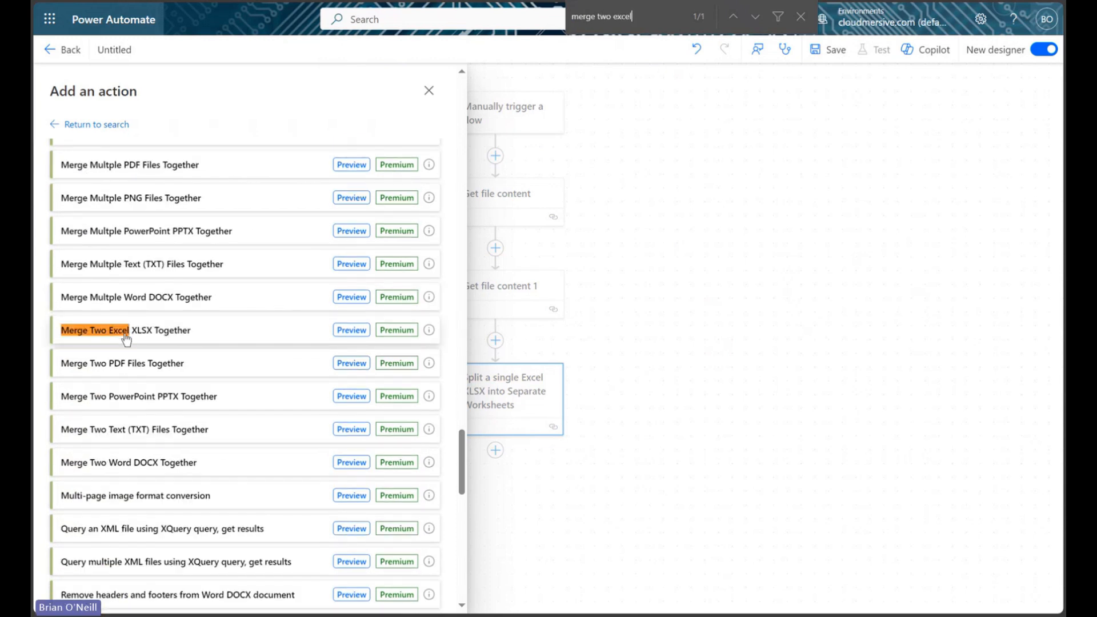
left_click(251, 332)
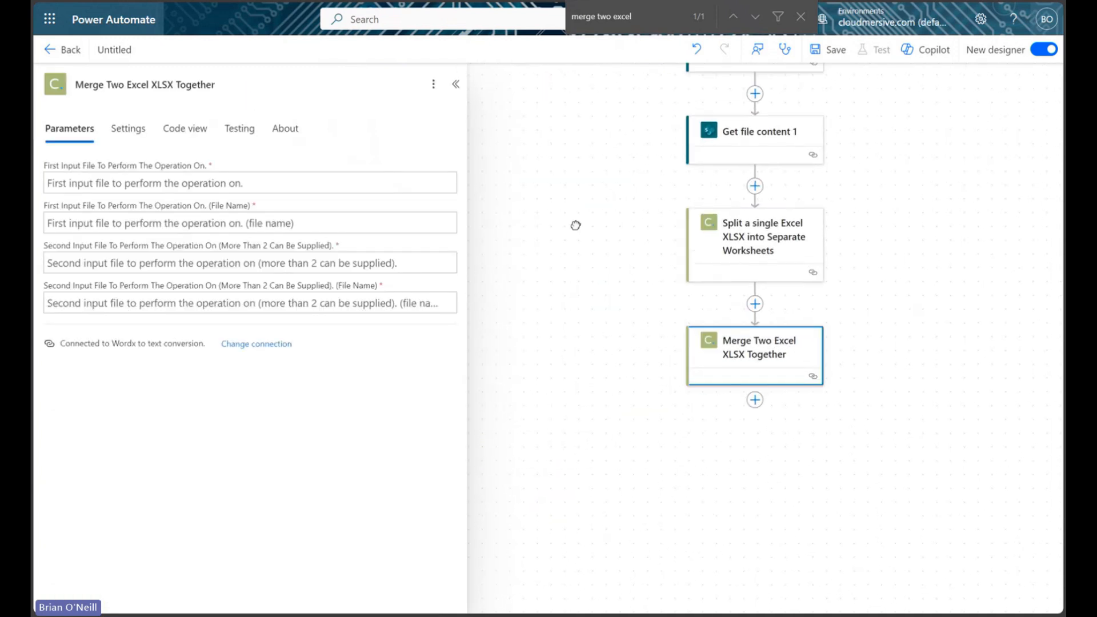
Set the merge action's first input file to the split's WorksheetContents value and its second input file to the File Content value.
left_click_drag(575, 225, 495, 275)
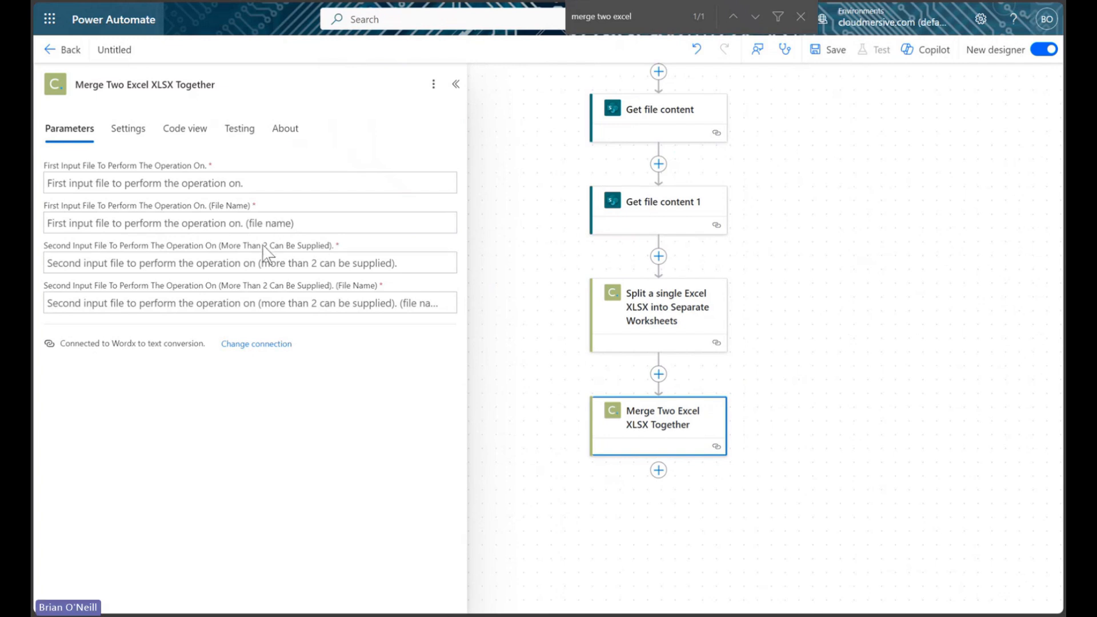
left_click(191, 182)
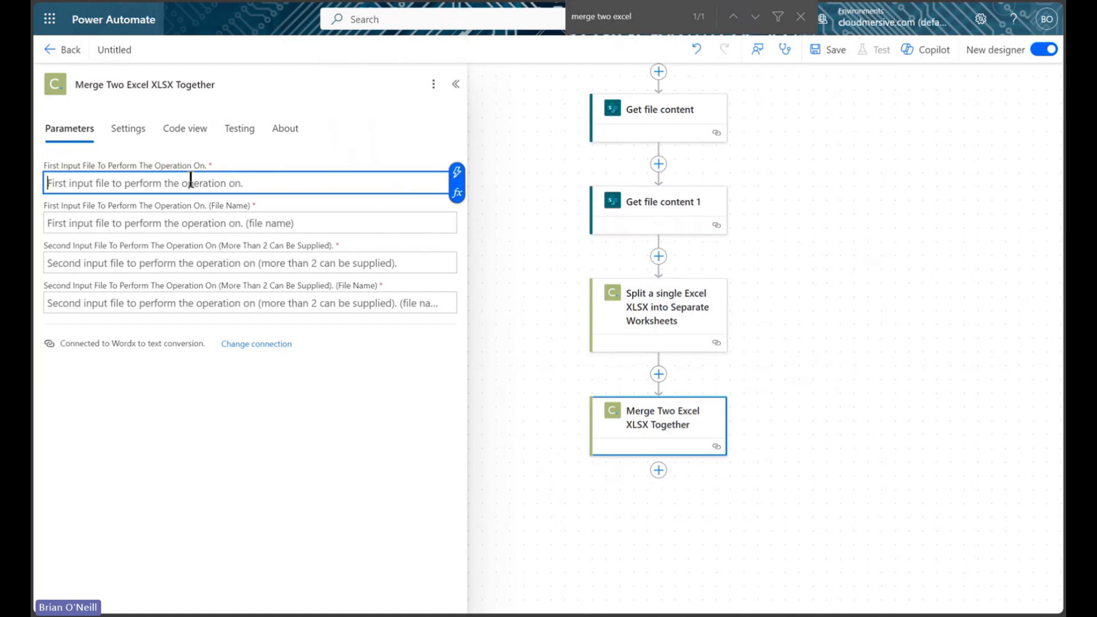
left_click(457, 171)
left_click(550, 308)
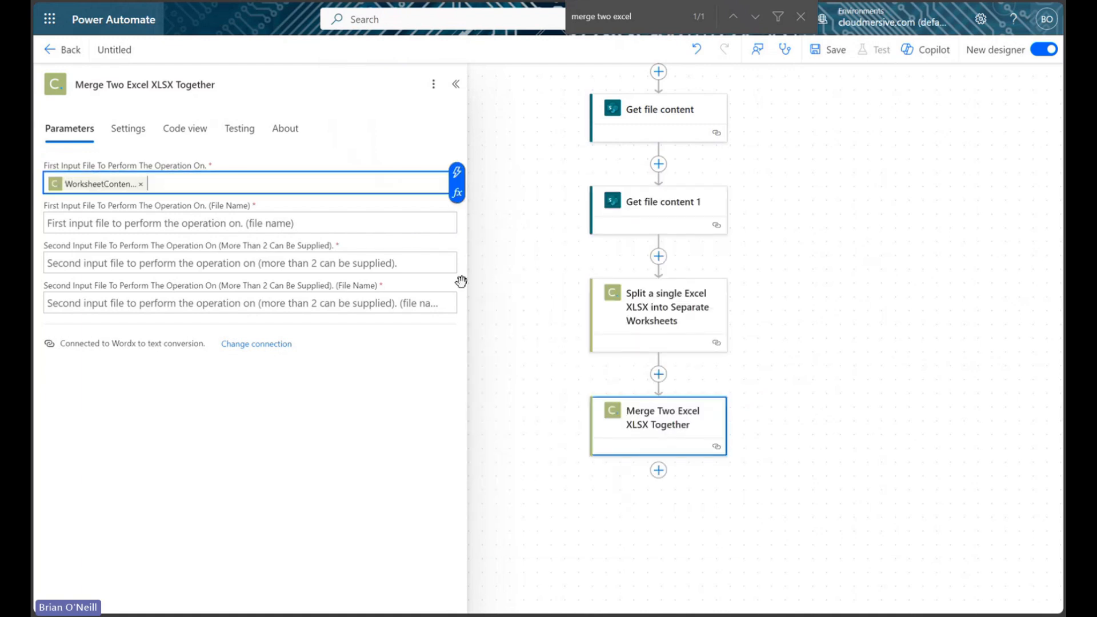
left_click(261, 261)
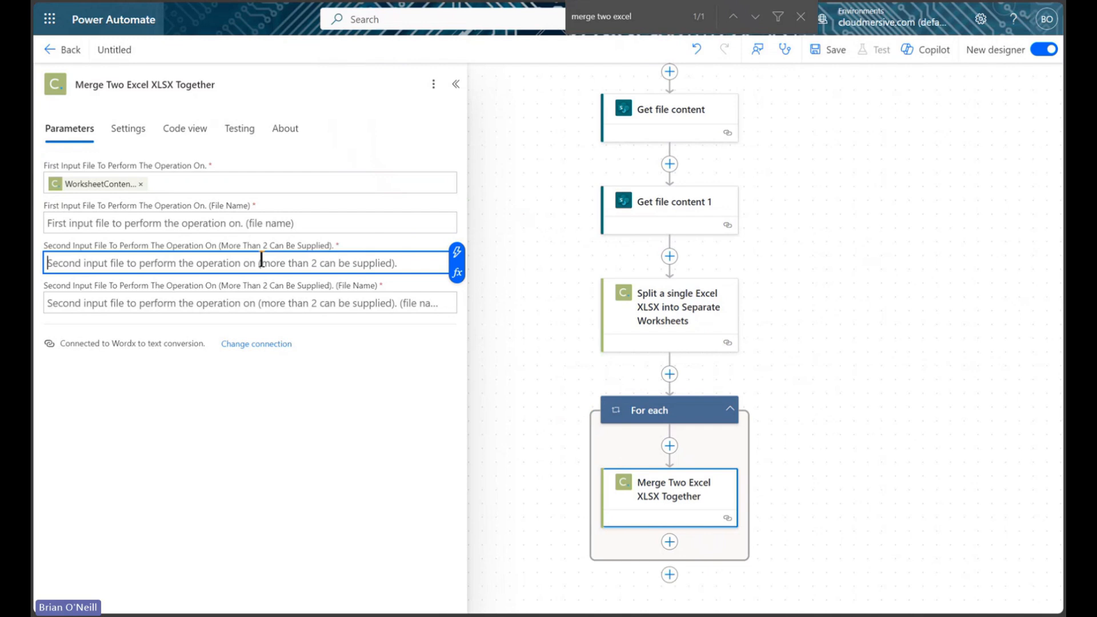
left_click(457, 252)
left_click(608, 517)
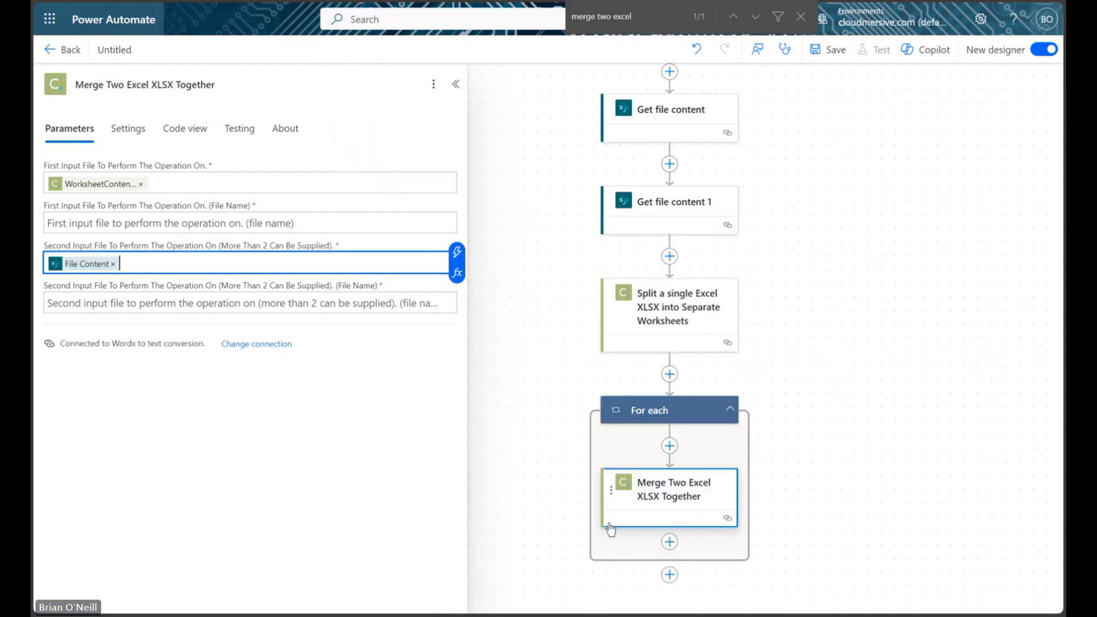
Name the merge action's first input file file.xlsx and its second input file file1.xlsx.
left_click(239, 224)
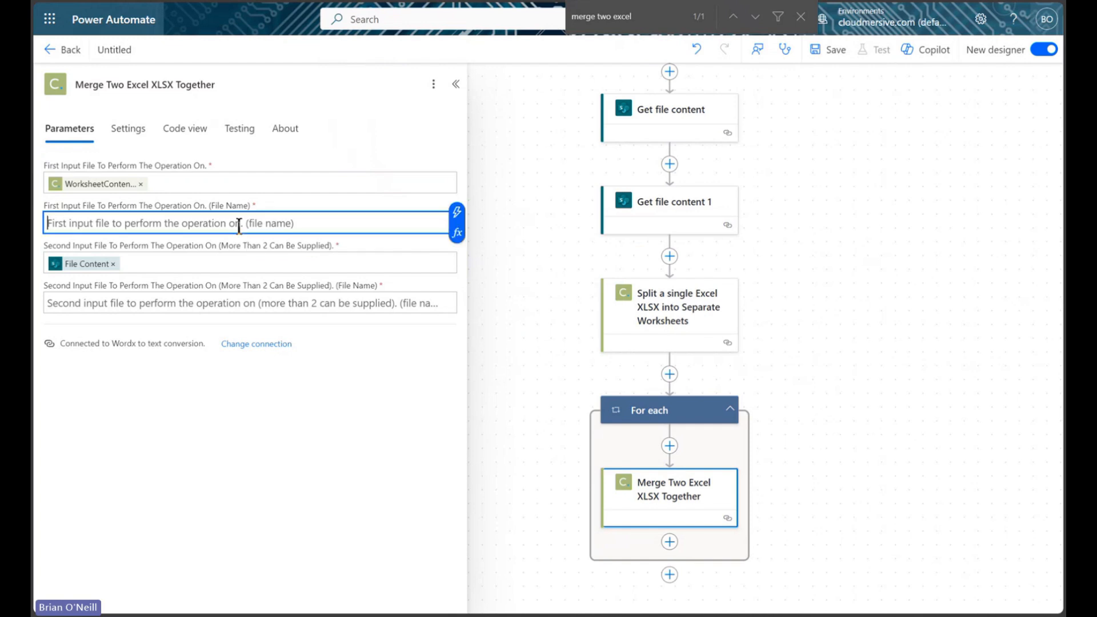
type("file.xlsx")
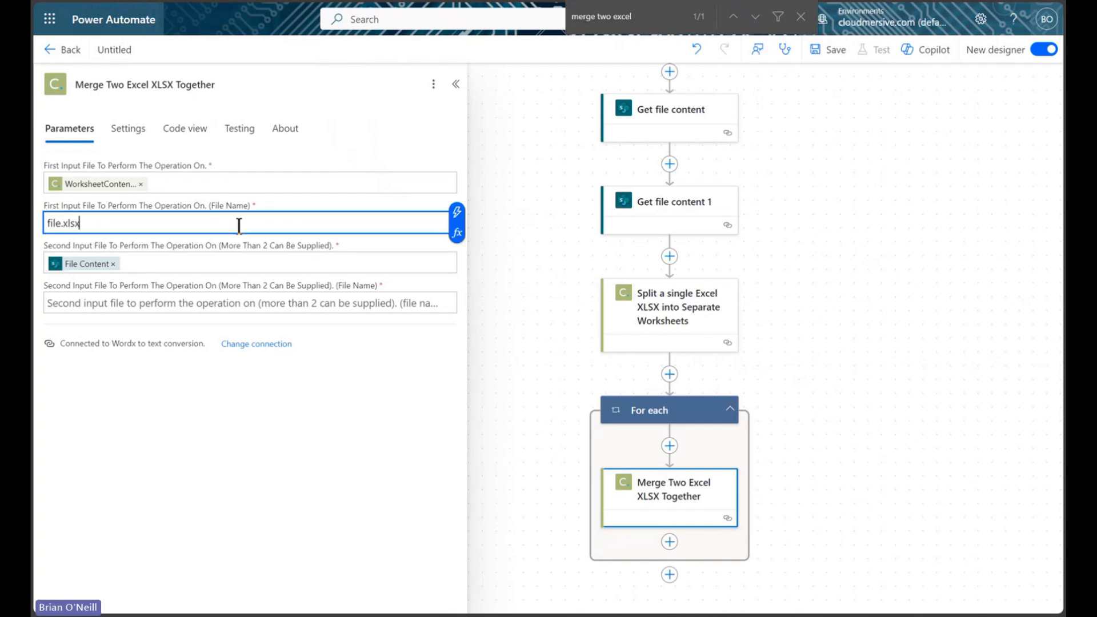
left_click(226, 302)
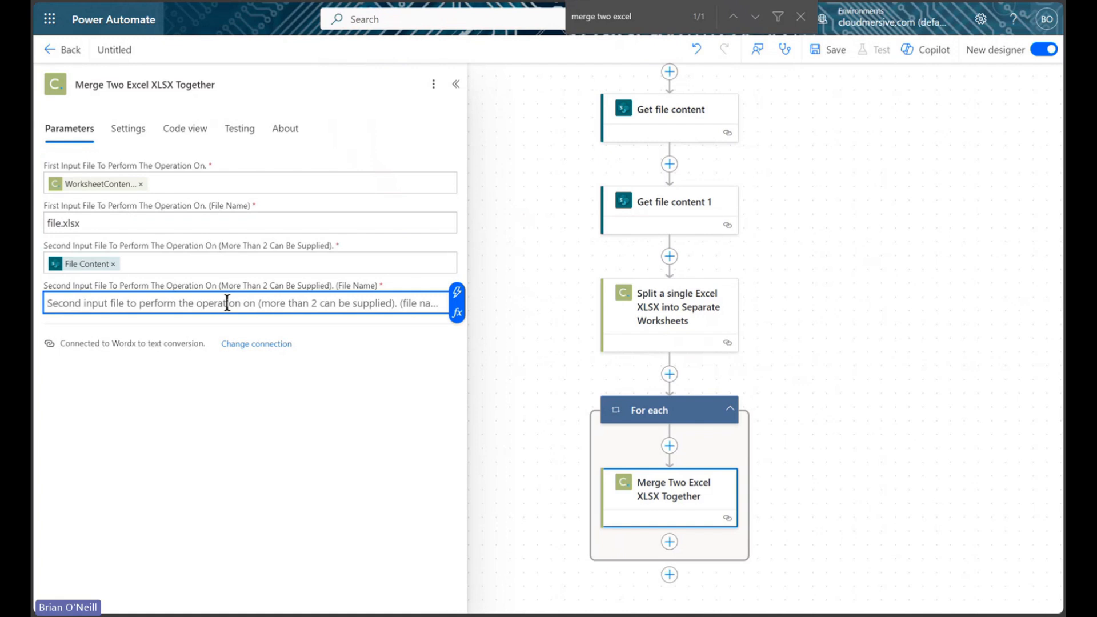
type("file1.xlsx")
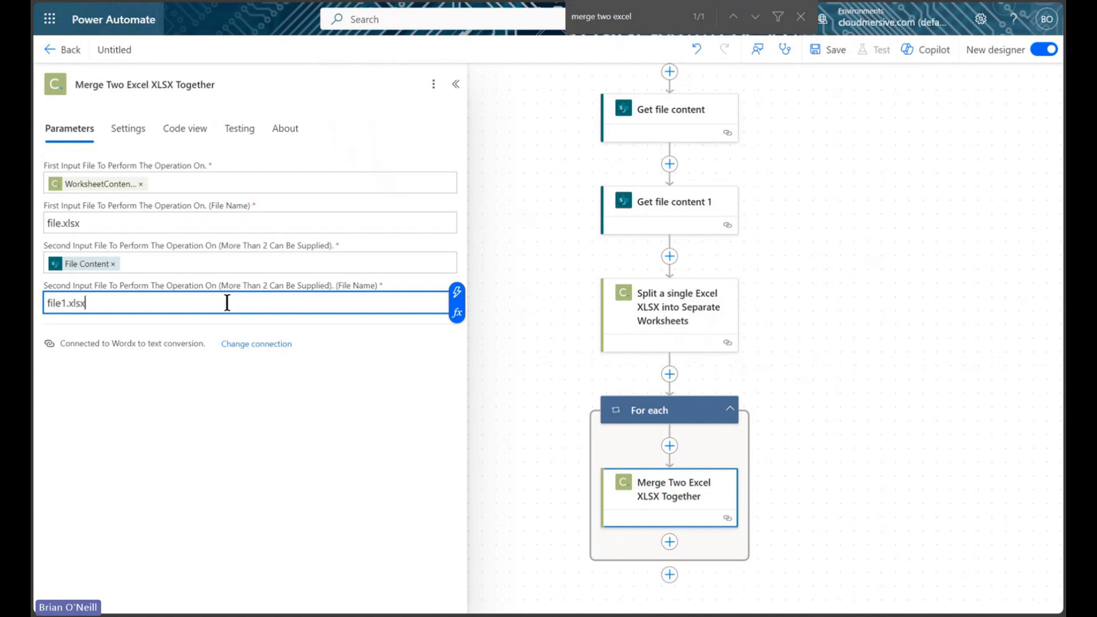
left_click(377, 390)
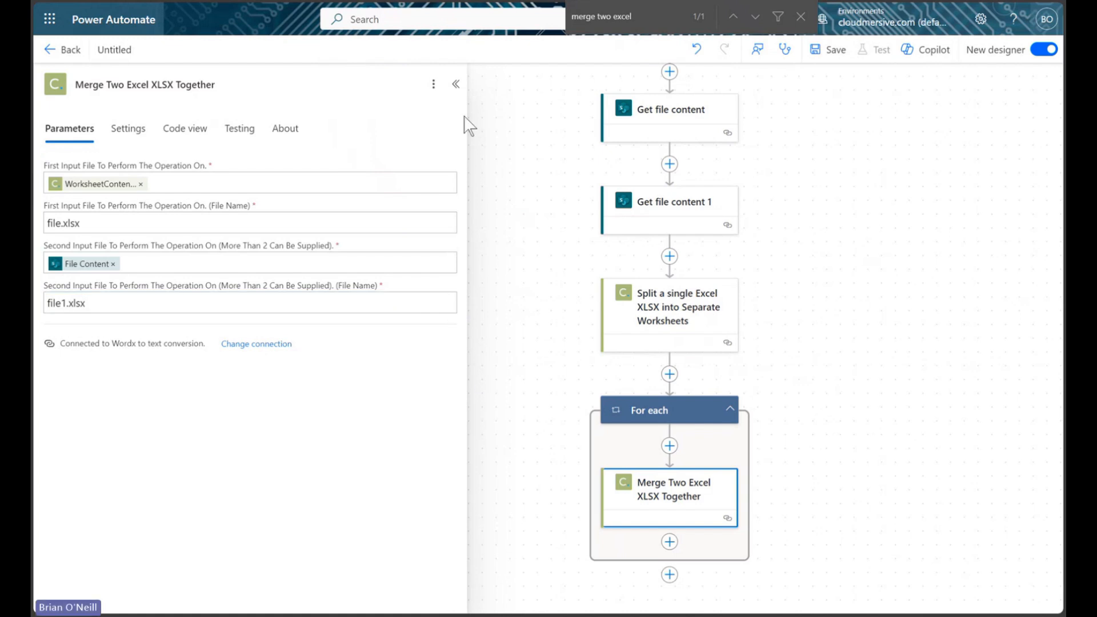
left_click(455, 84)
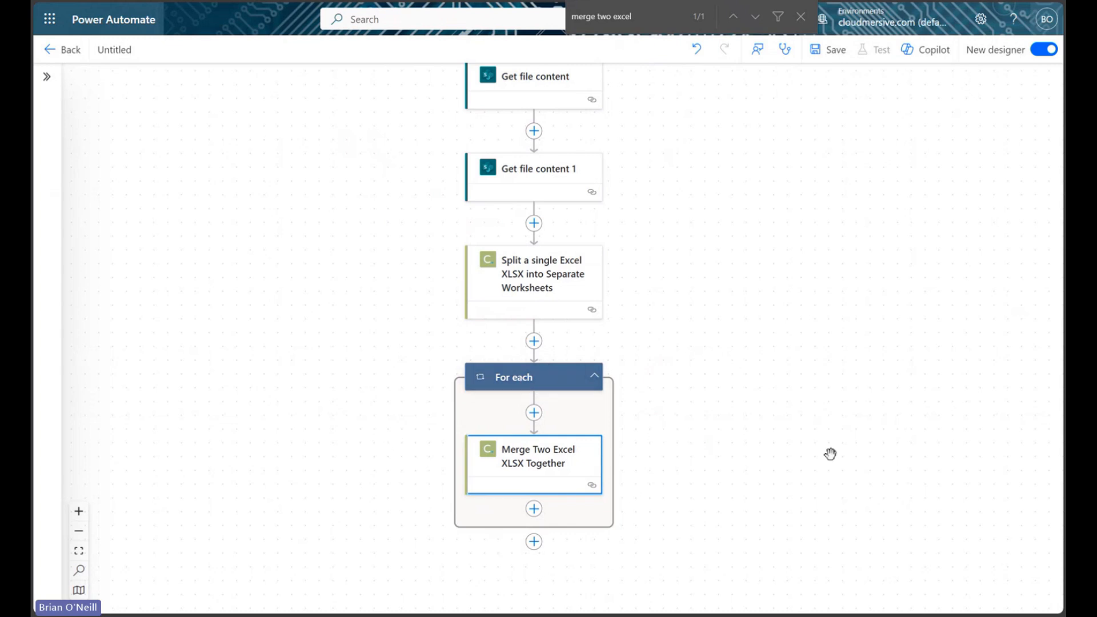
Add a SharePoint Create file action after the merge inside the For each loop, using the TestTeam site and /Shared Documents/Excel File Folder.
left_click_drag(845, 477, 844, 462)
left_click(799, 16)
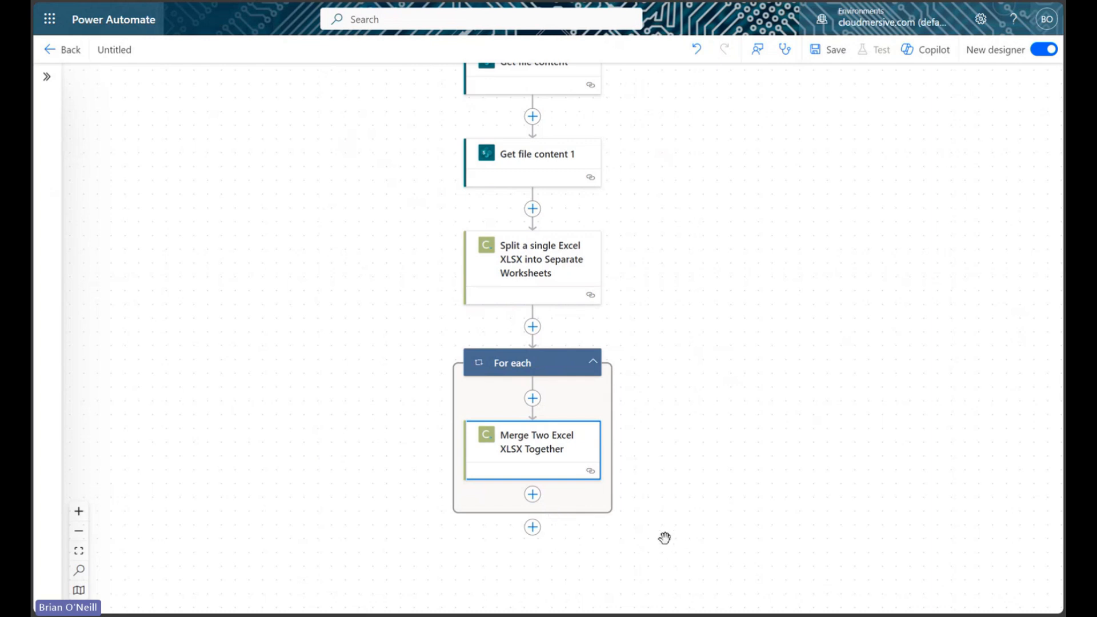
left_click(532, 495)
left_click(584, 502)
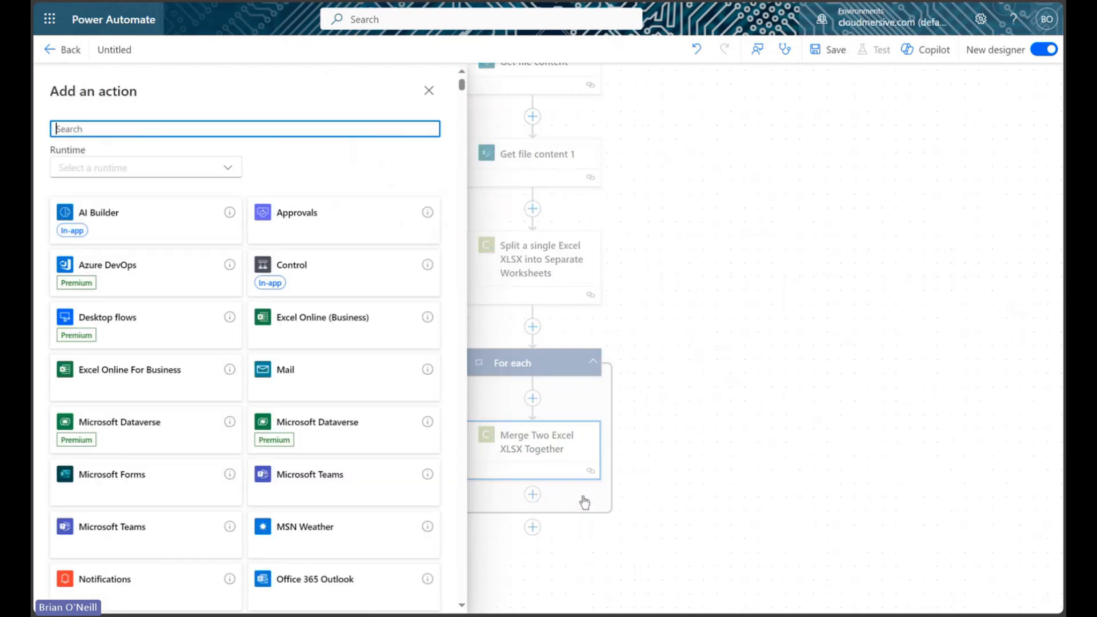
type("c")
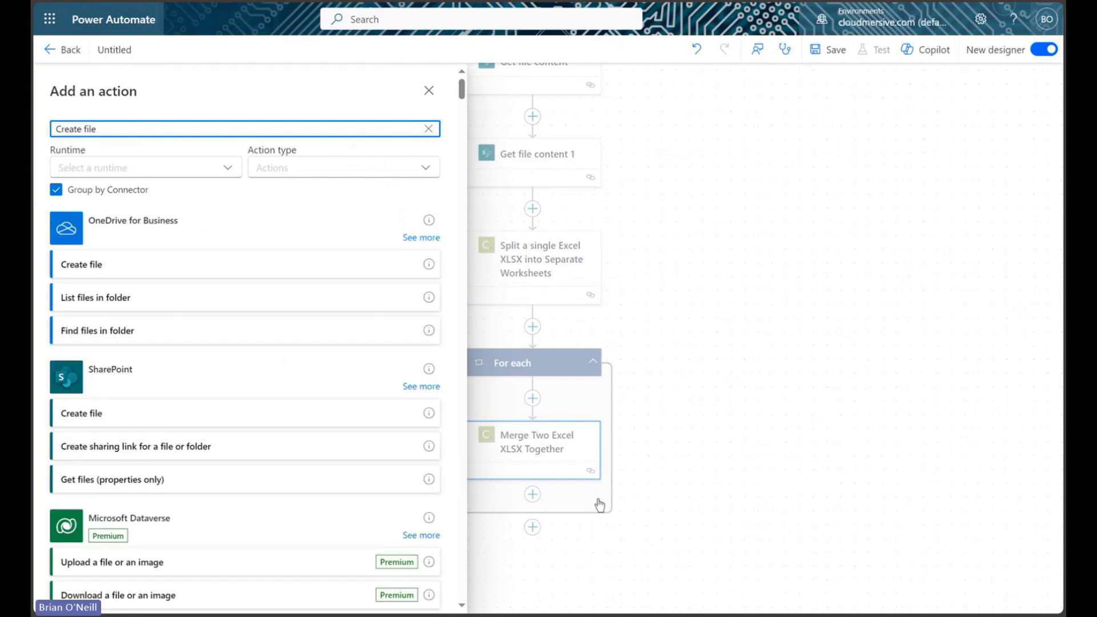
left_click(279, 415)
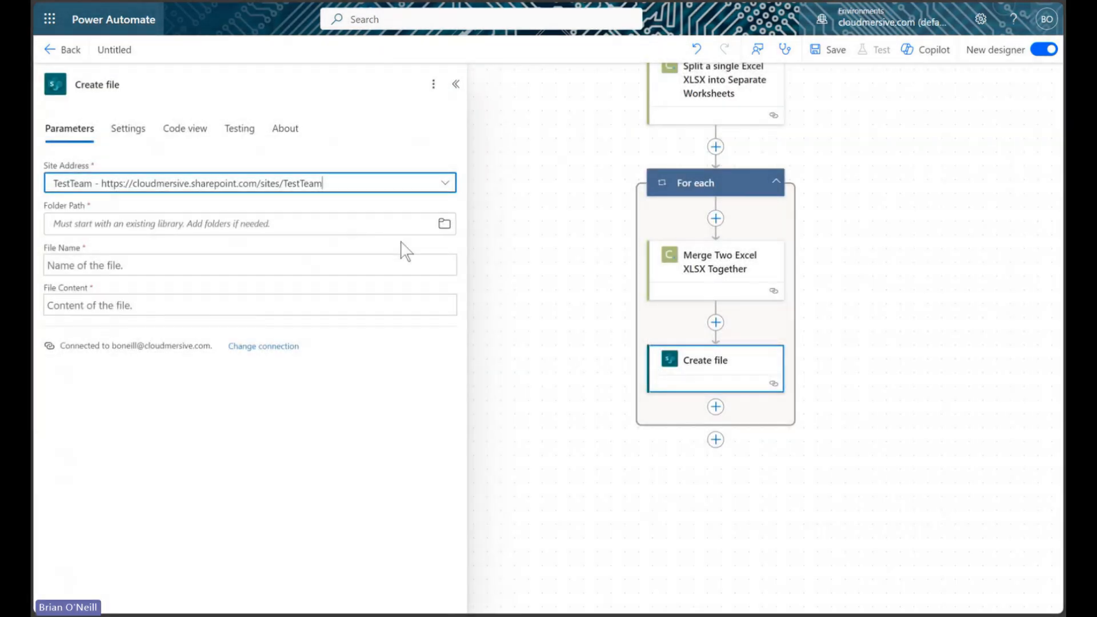
left_click(443, 225)
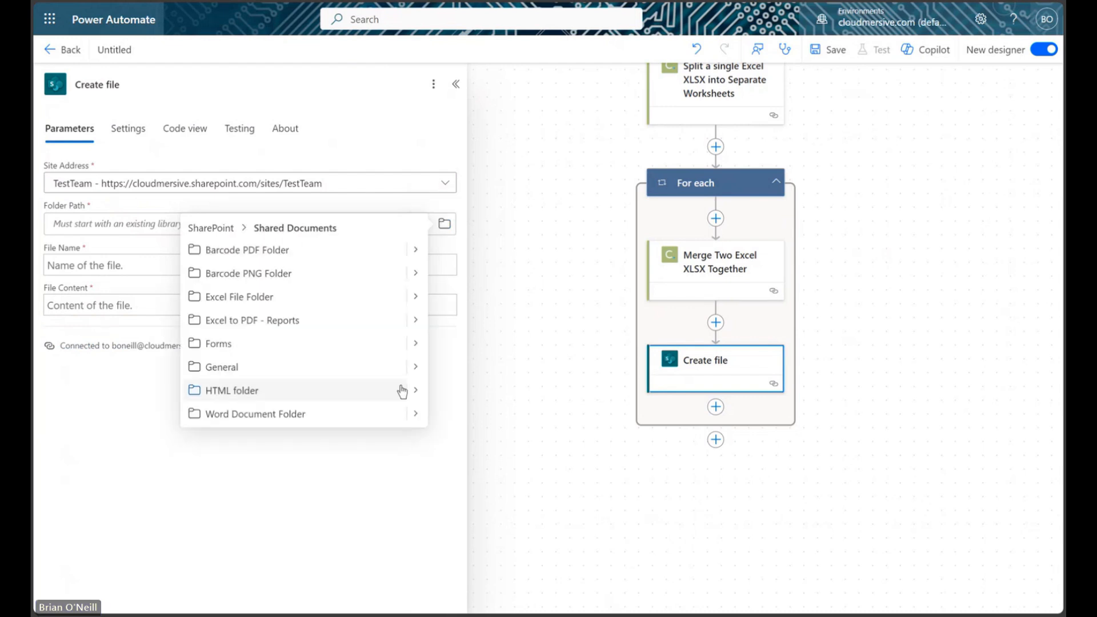
left_click(373, 297)
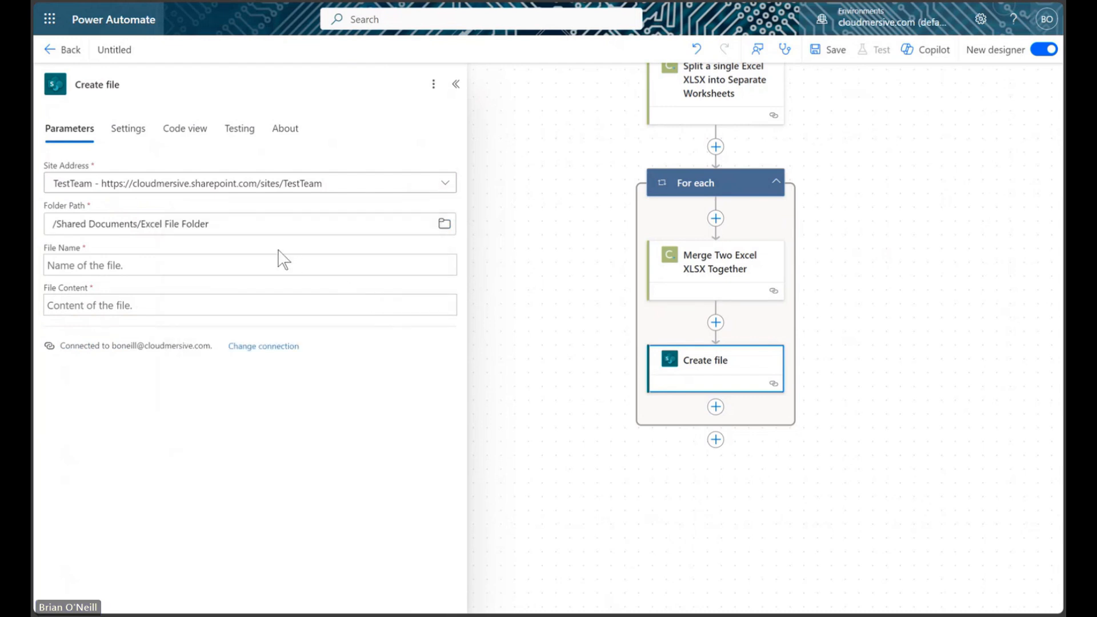
Set the new file's name to the WorksheetName value followed by "+ additional expenses.xlsx" and its content to the merge's OutputContent.
left_click(247, 264)
left_click(456, 255)
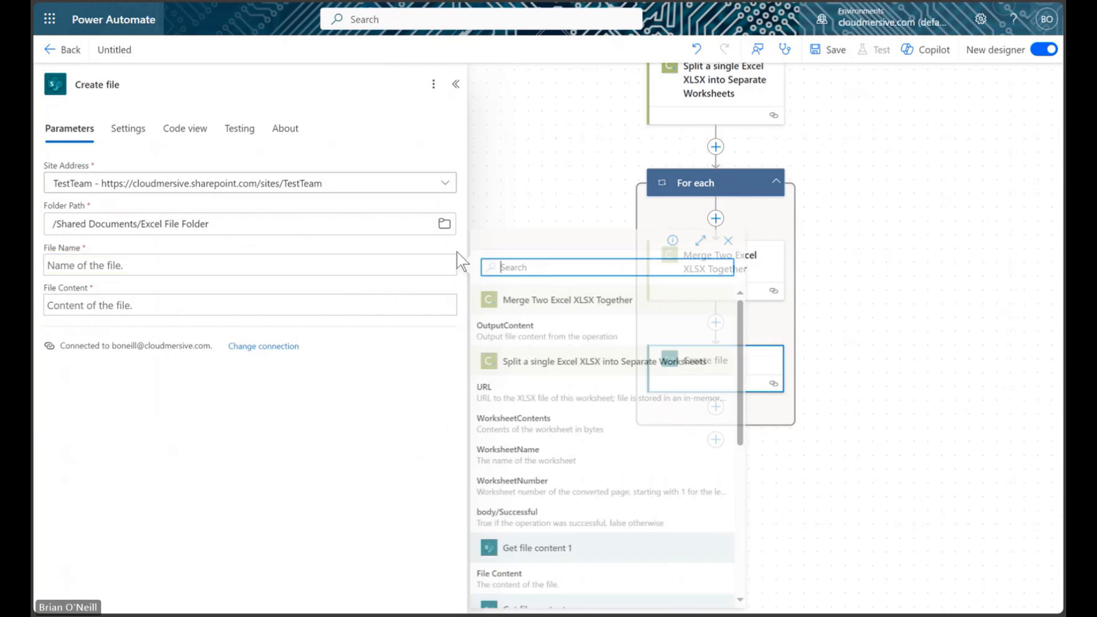
left_click(536, 455)
type("+")
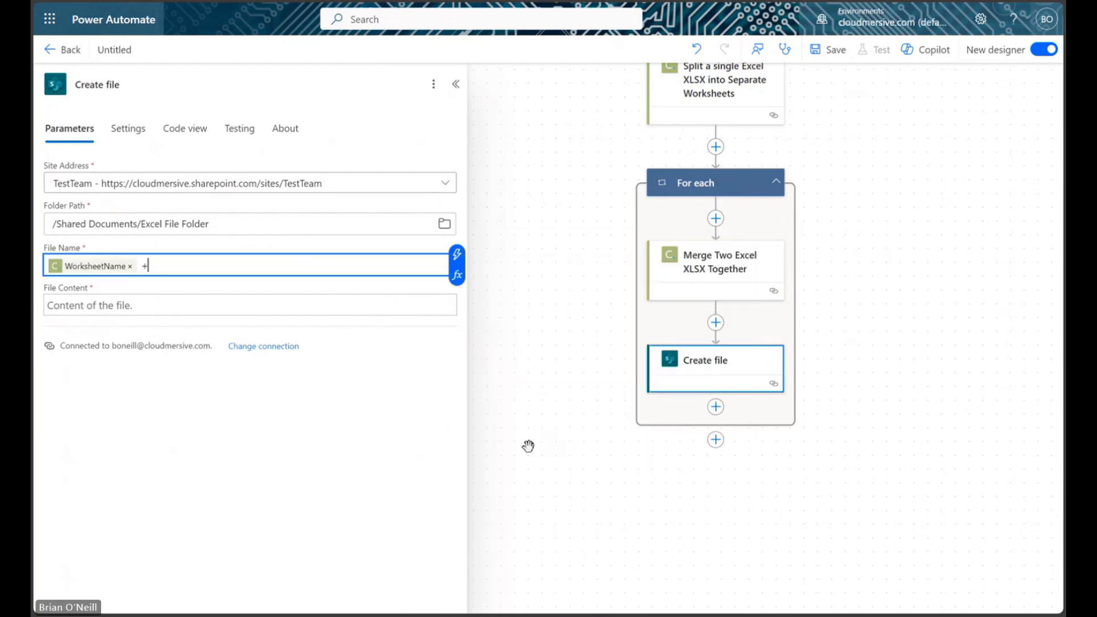
type(" additional expenses.xlsx")
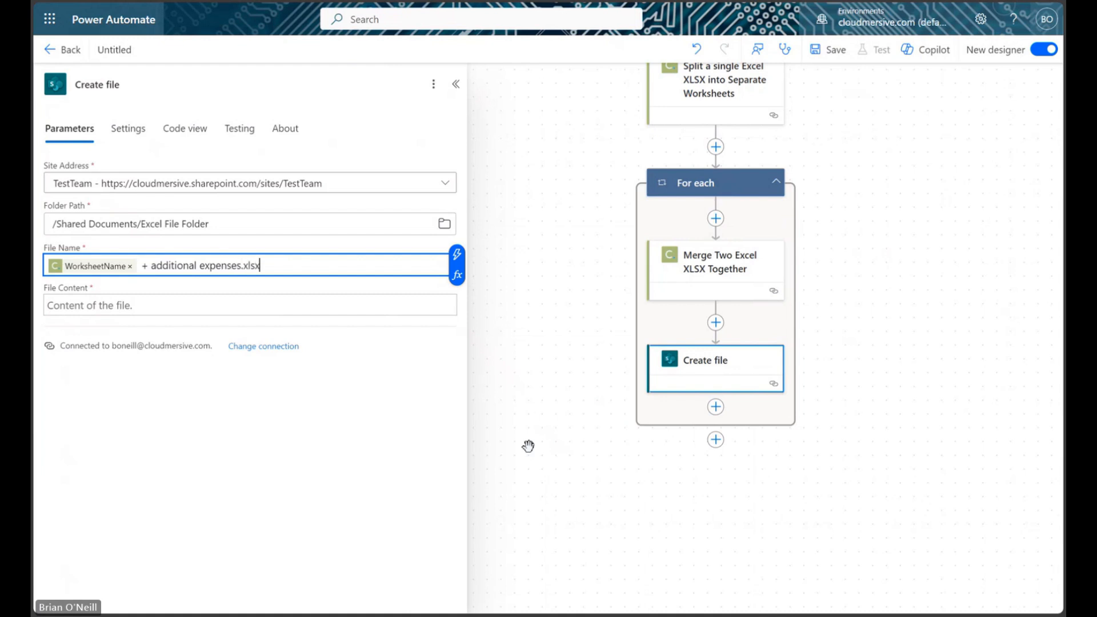
left_click(328, 304)
left_click(456, 296)
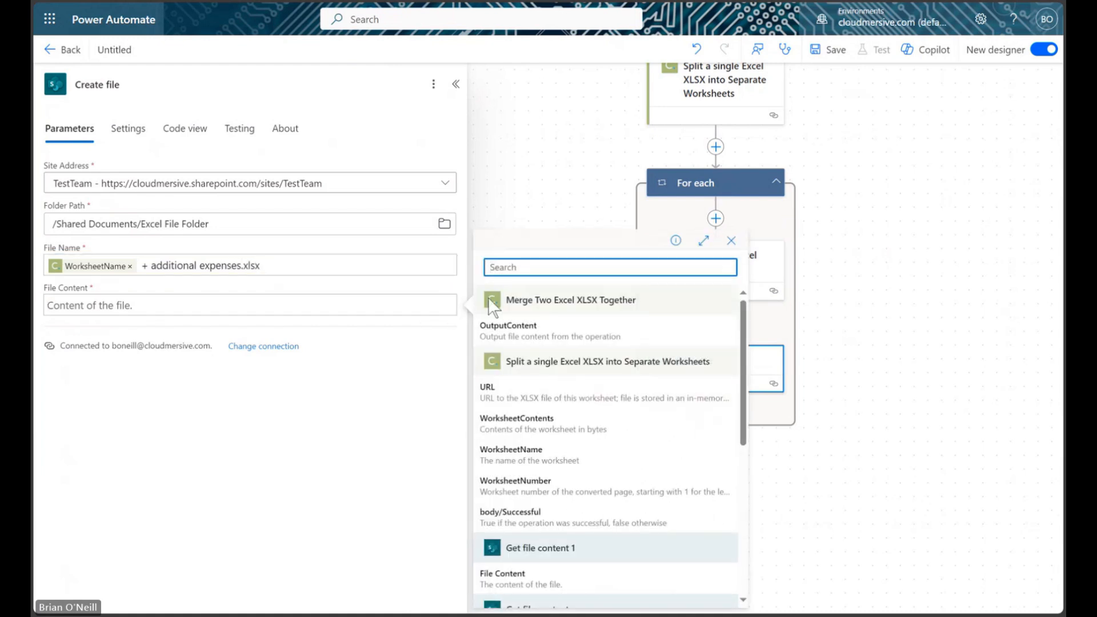
left_click(506, 327)
left_click(456, 84)
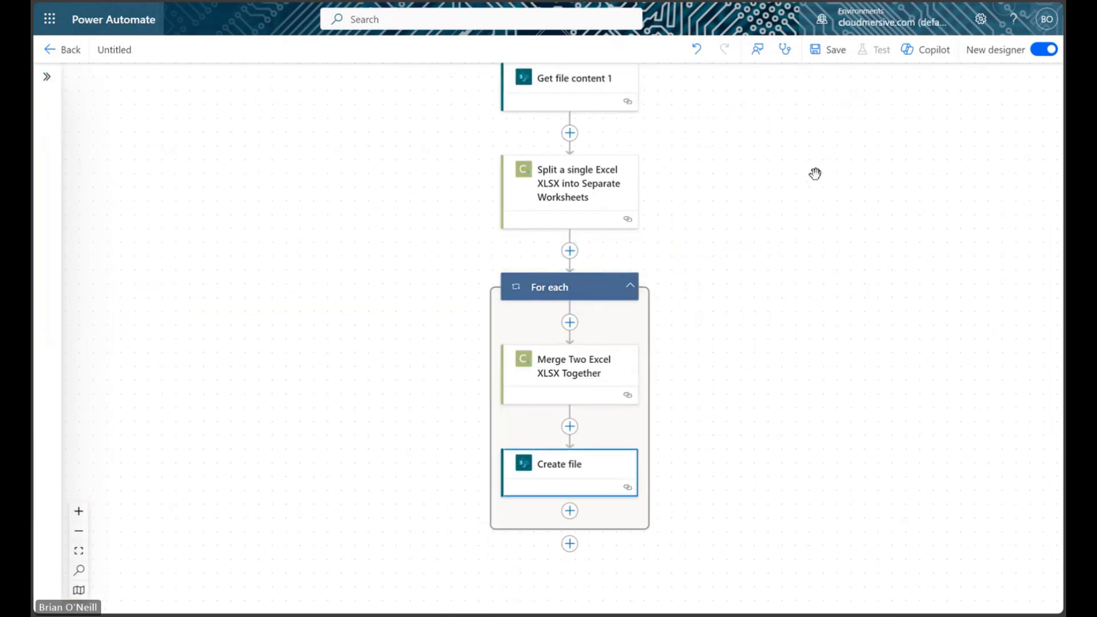
Save and test the flow, checking the For each loop's iterations in the run.
left_click(833, 51)
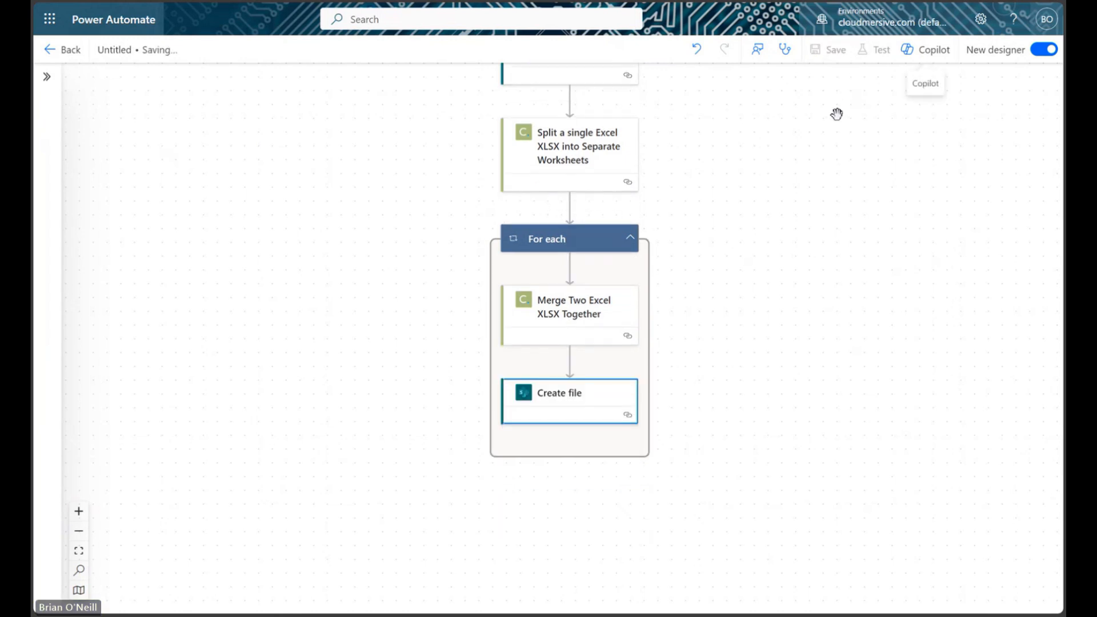
left_click(880, 50)
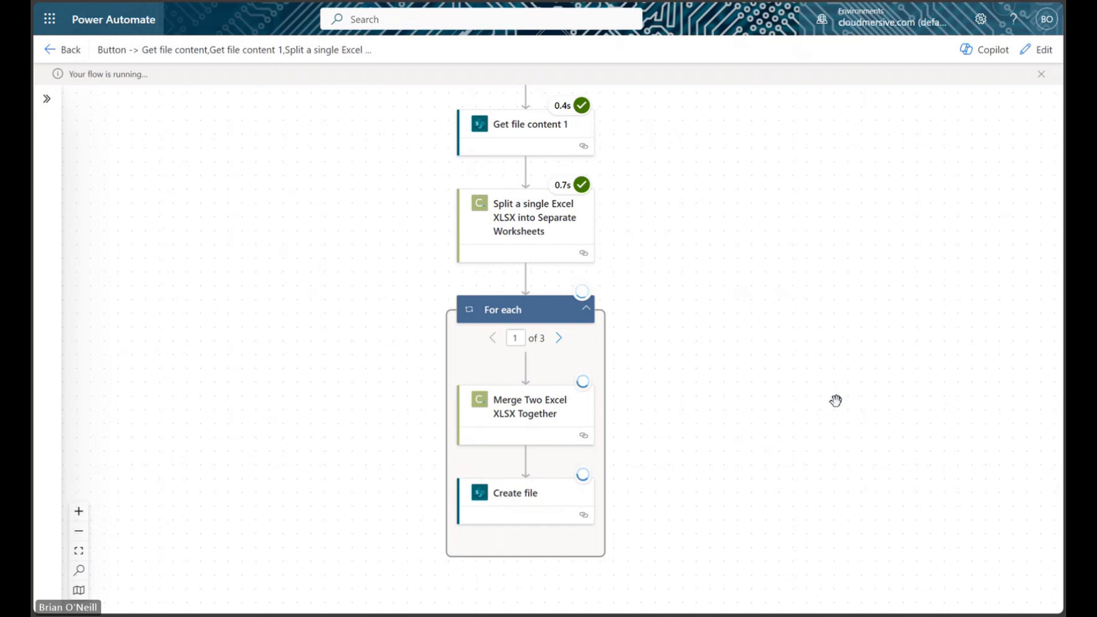
left_click(559, 342)
left_click(559, 343)
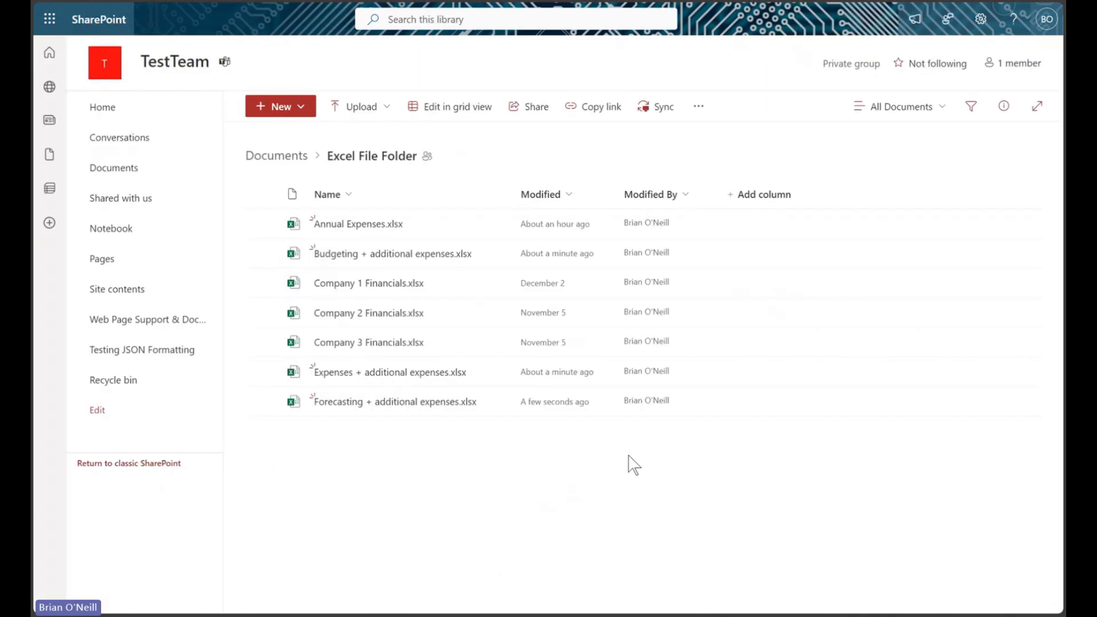
Select the Budgeting, Expenses and Forecasting "+ additional expenses.xlsx" workbooks in SharePoint's Excel File Folder.
left_click(261, 252)
left_click(262, 372)
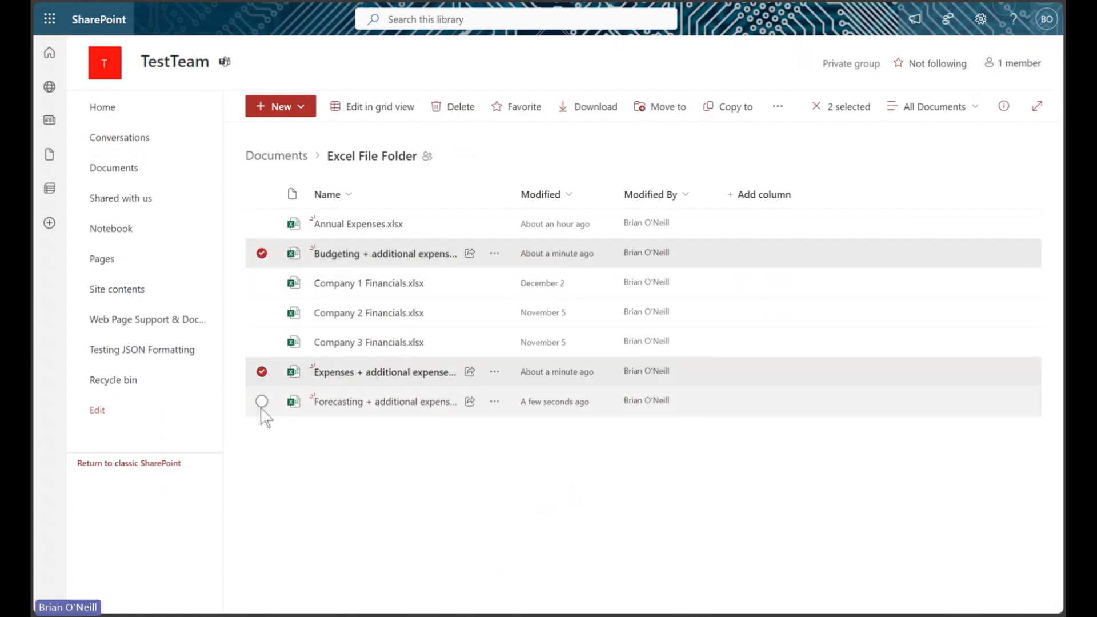
left_click(262, 401)
Open Budgeting + additional expenses.xlsx in Excel and examine its Budgeting and Annual Expenses worksheets.
left_click(391, 254)
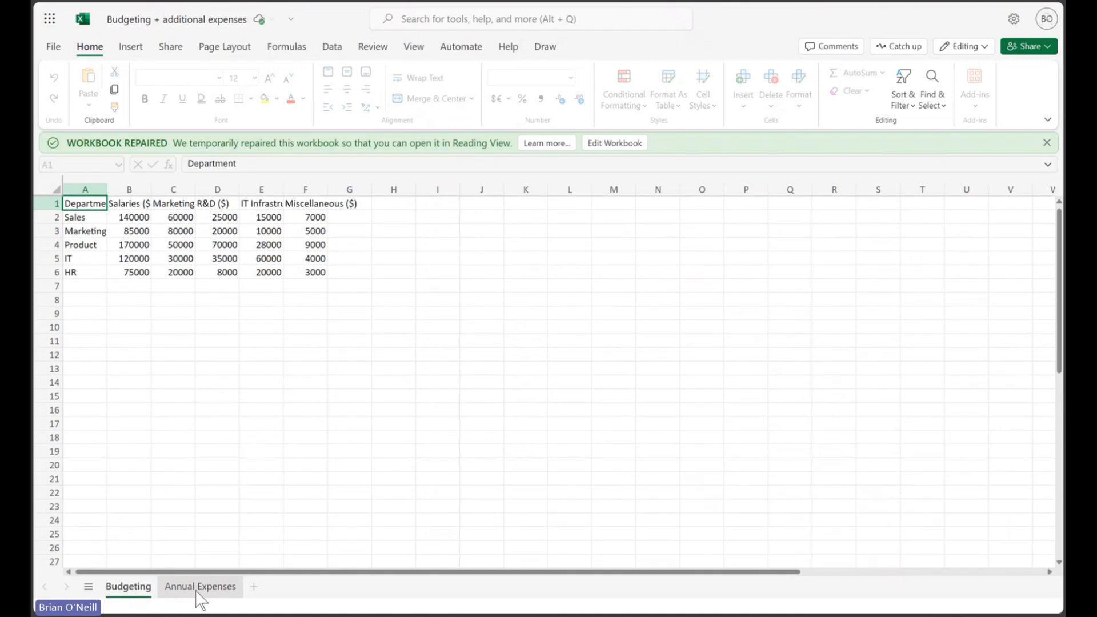
left_click(200, 587)
left_click(122, 589)
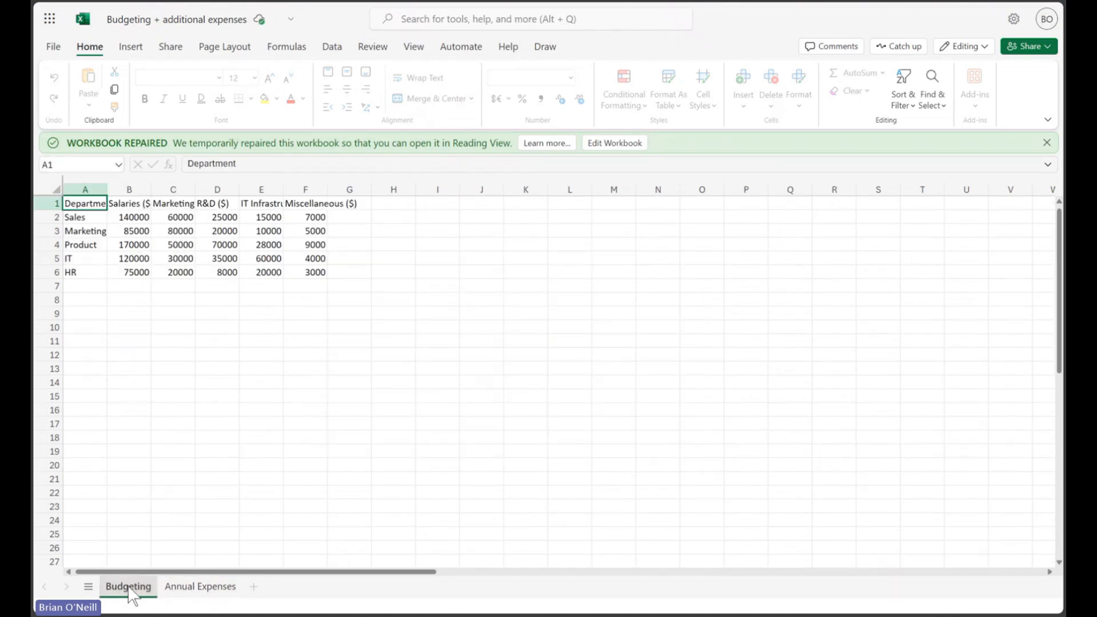
left_click(197, 588)
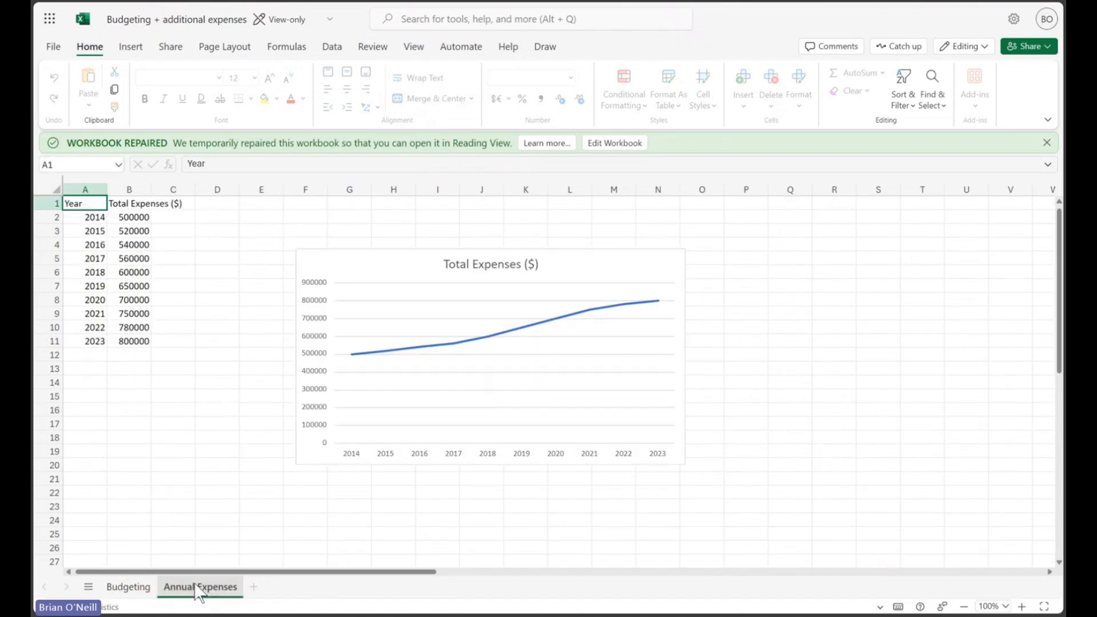
left_click(125, 588)
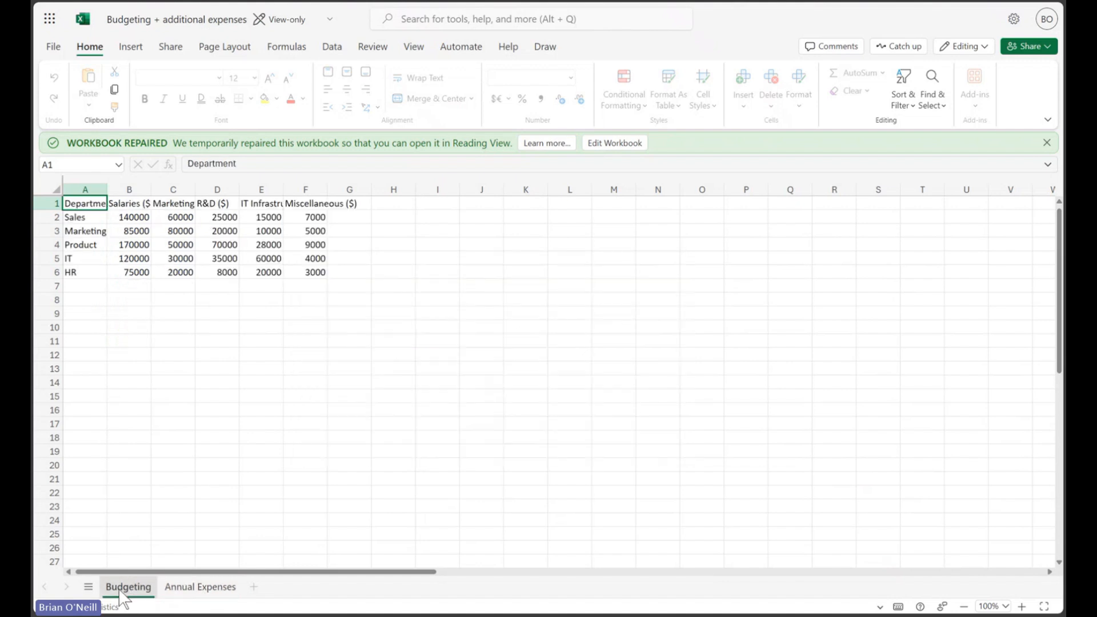
left_click(200, 588)
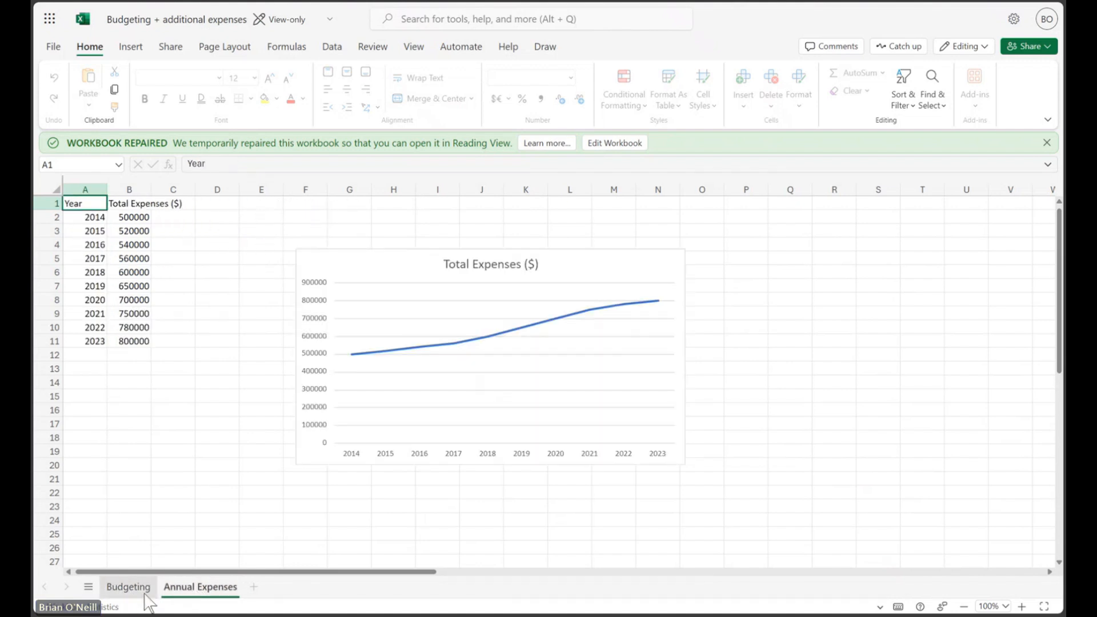
left_click(126, 589)
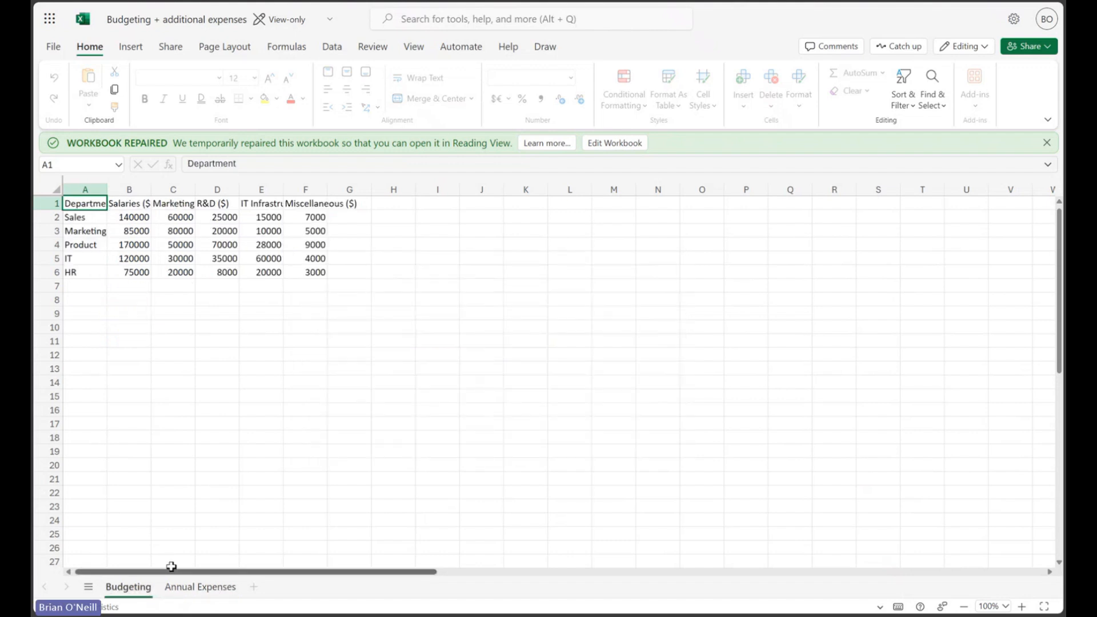